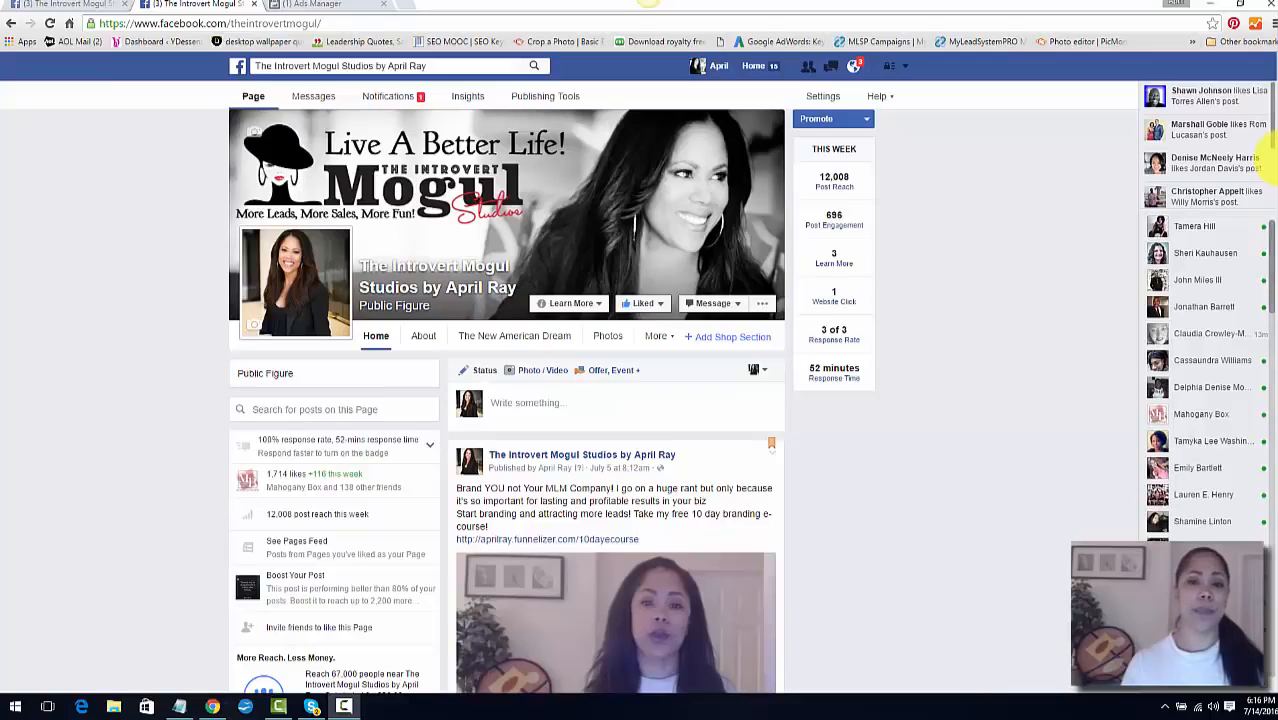
Start creating a Facebook ad with the Get video views objective and the campaign name Video Views, and continue to the audience settings
scroll(1268, 250, "down", 2)
scroll(1268, 205, "down", 1)
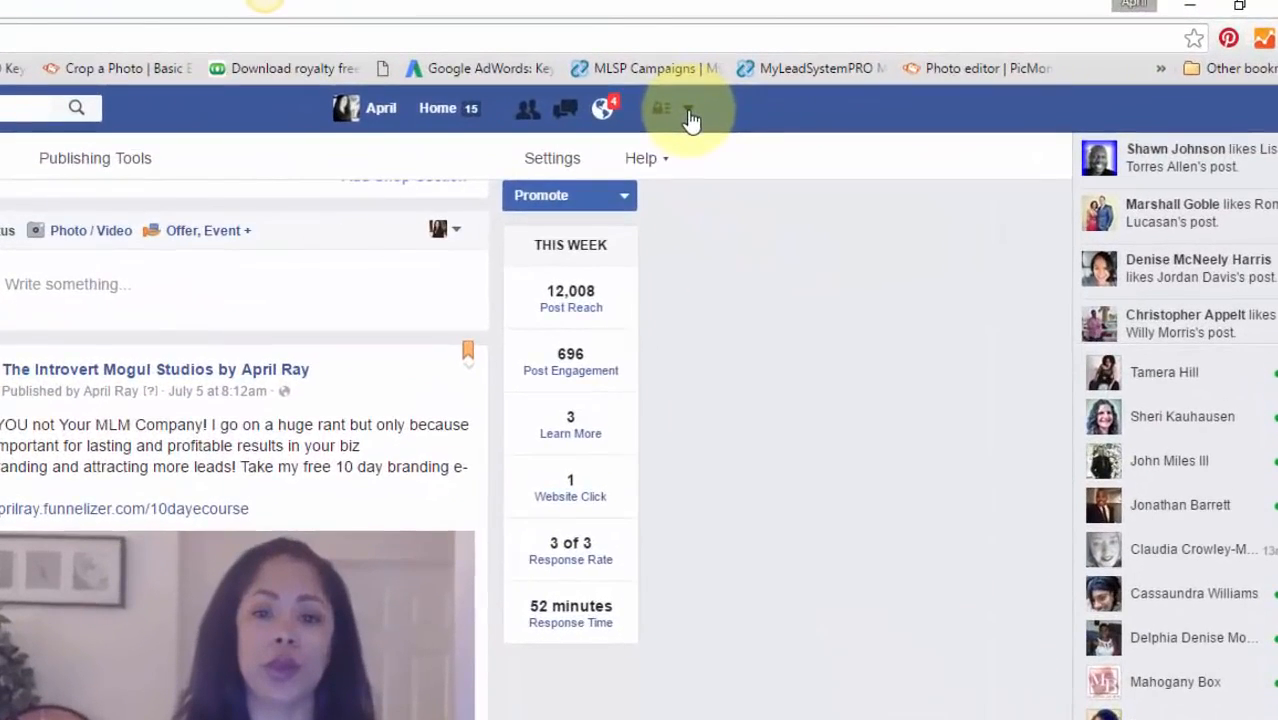
left_click(689, 115)
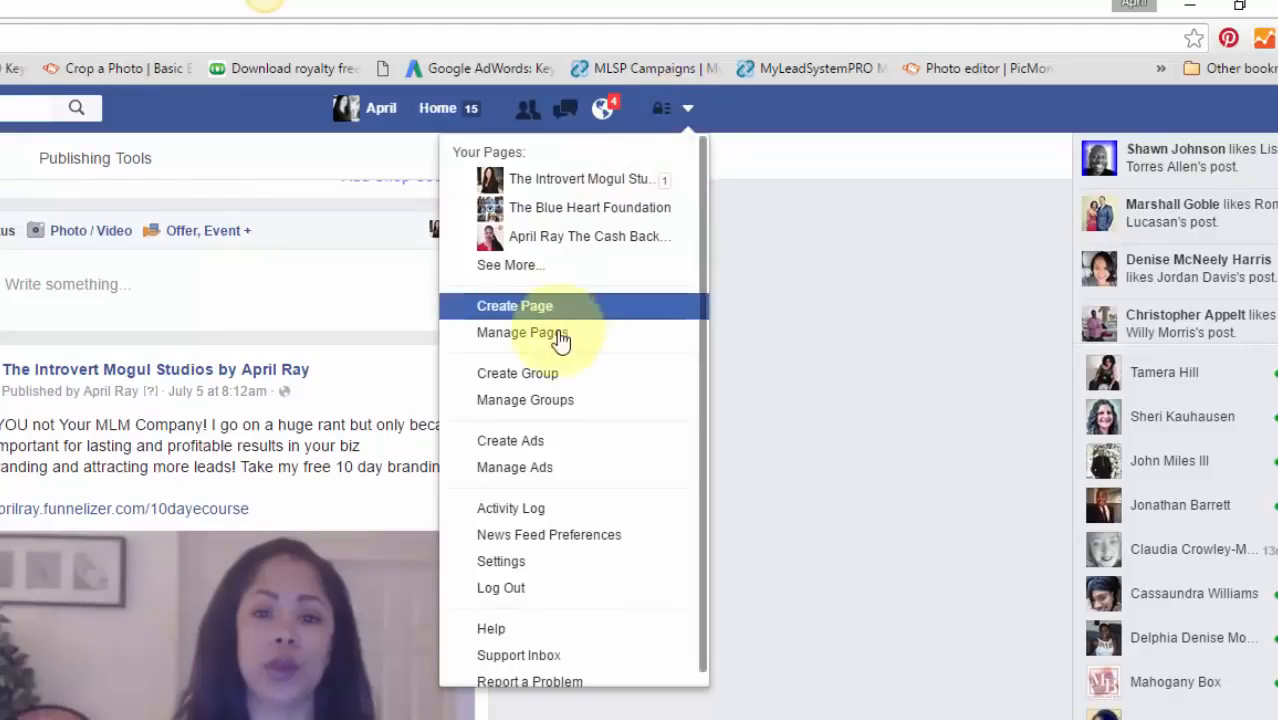
left_click(530, 441)
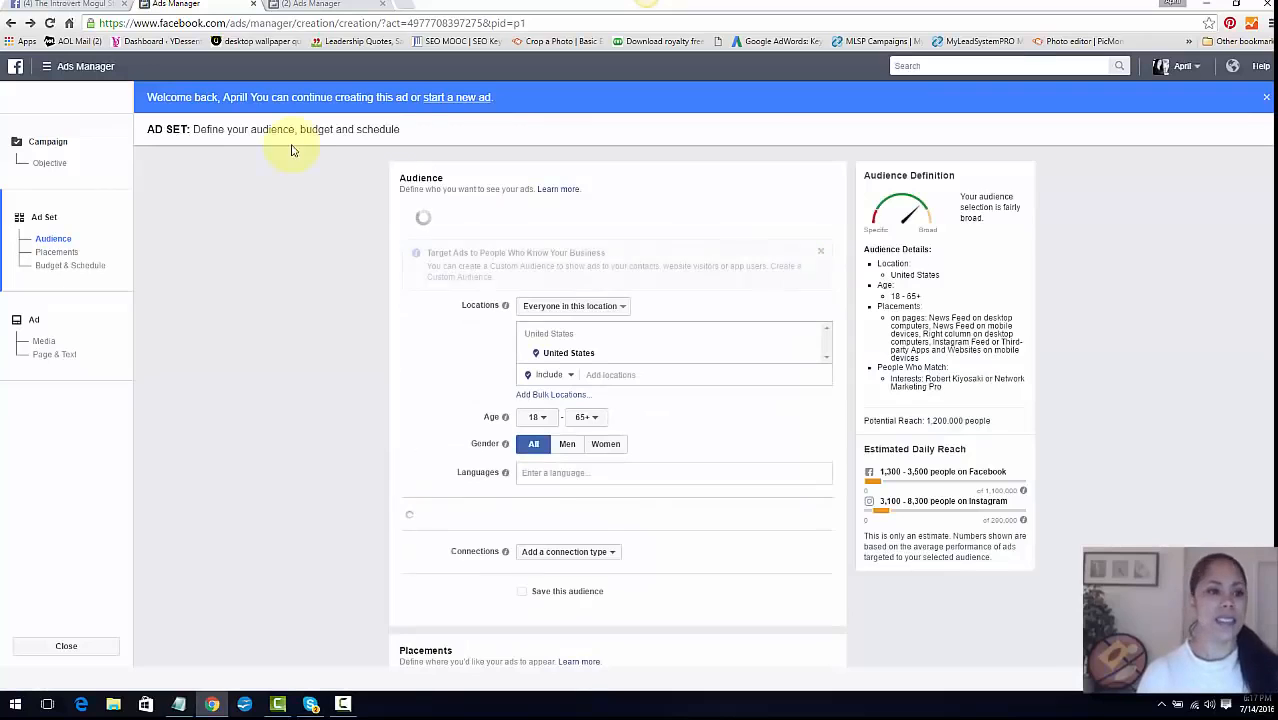
left_click(43, 150)
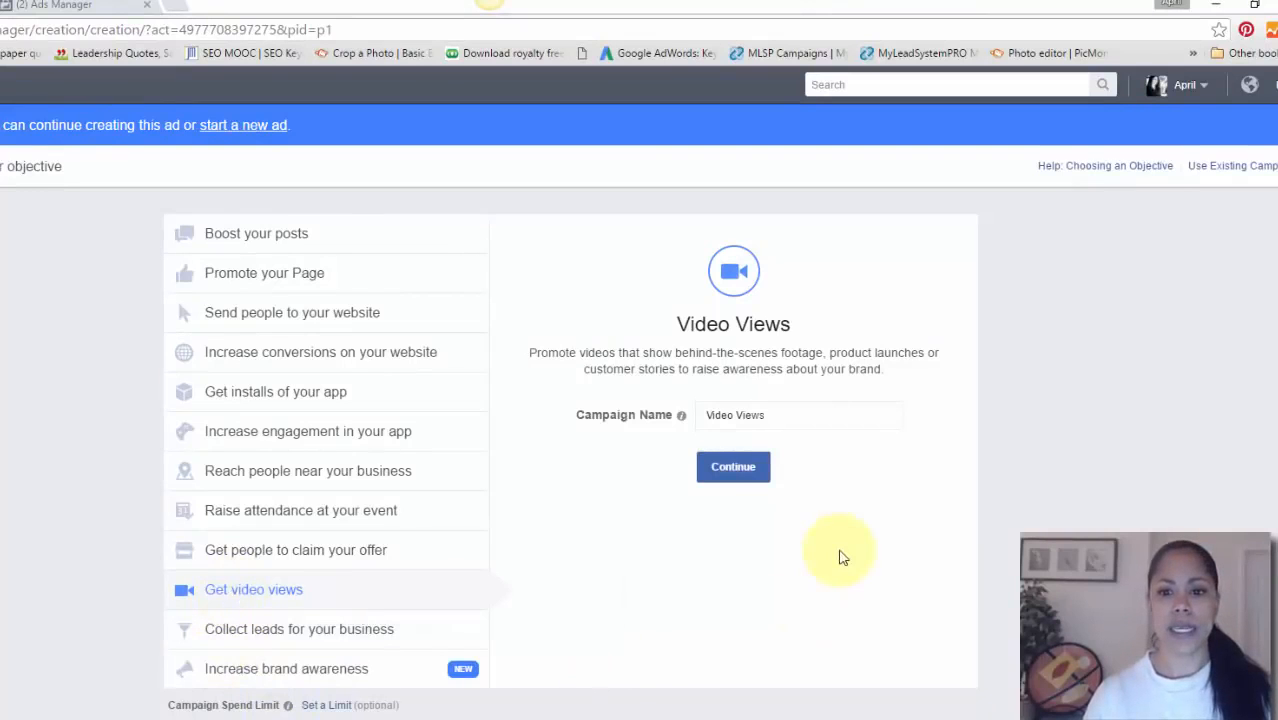
left_click(744, 476)
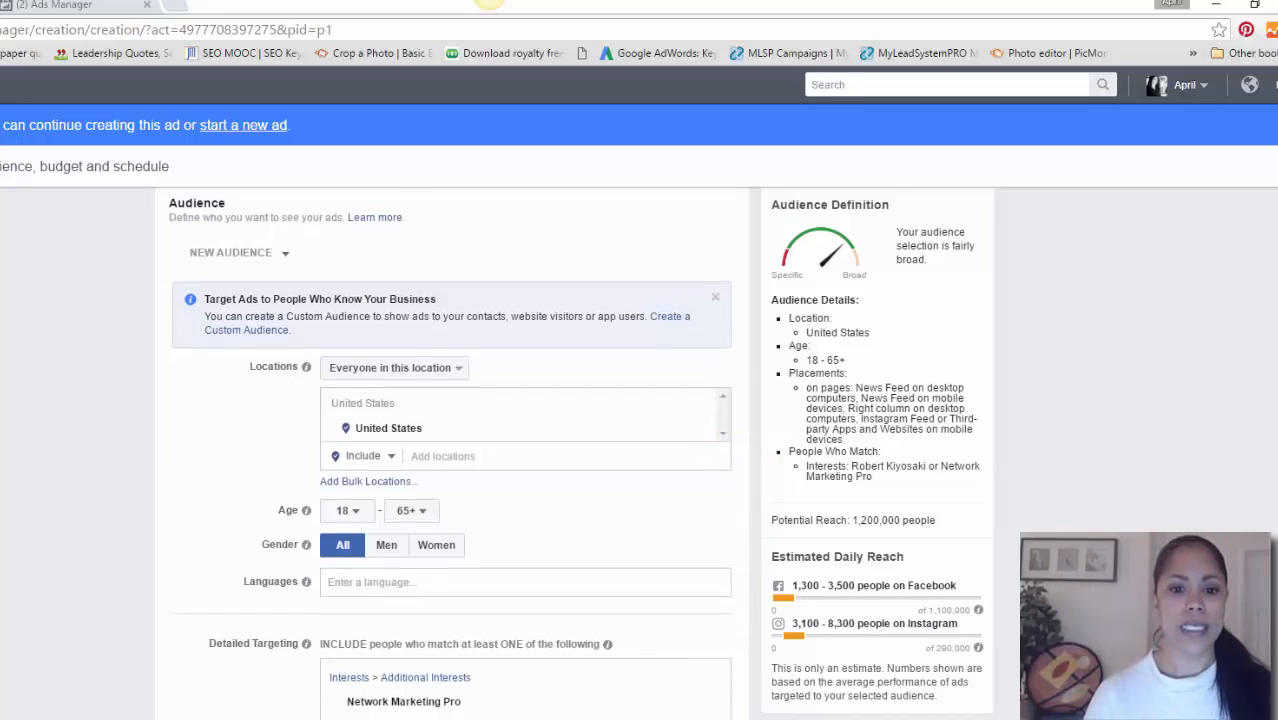
Look up the English language options for the ad audience without selecting any of them
scroll(633, 337, "down", 1)
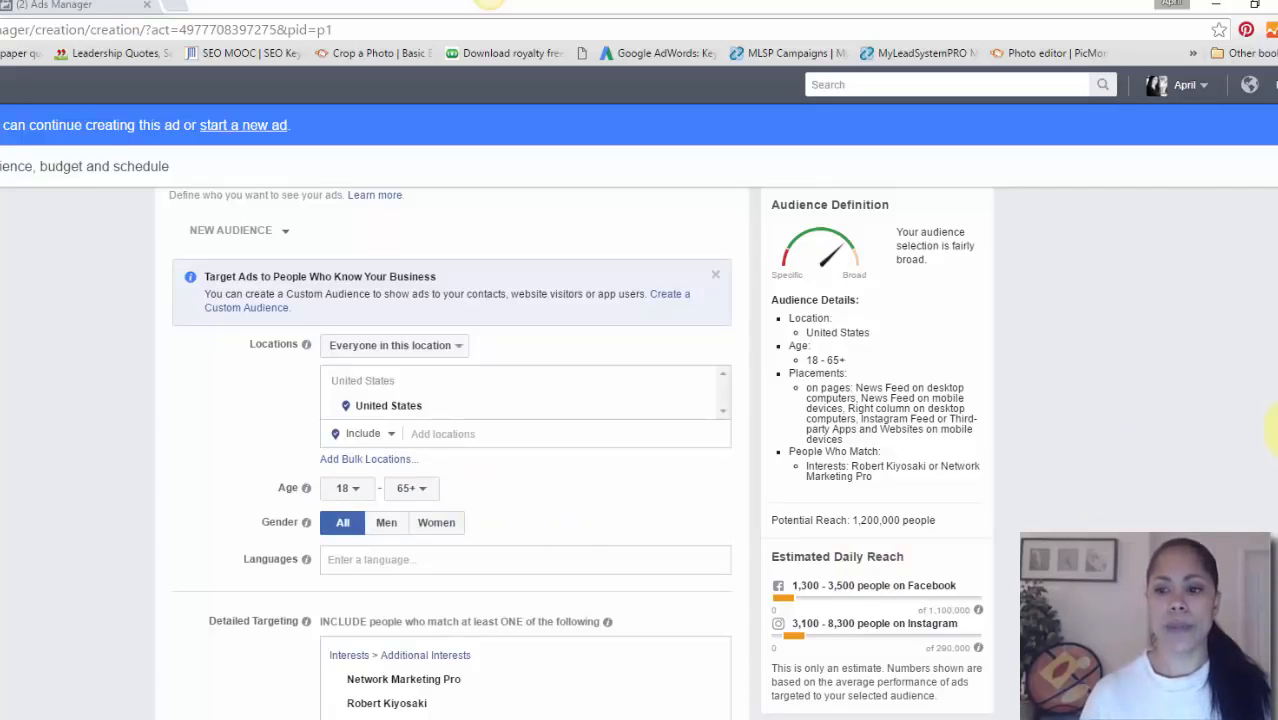
scroll(450, 455, "down", 1)
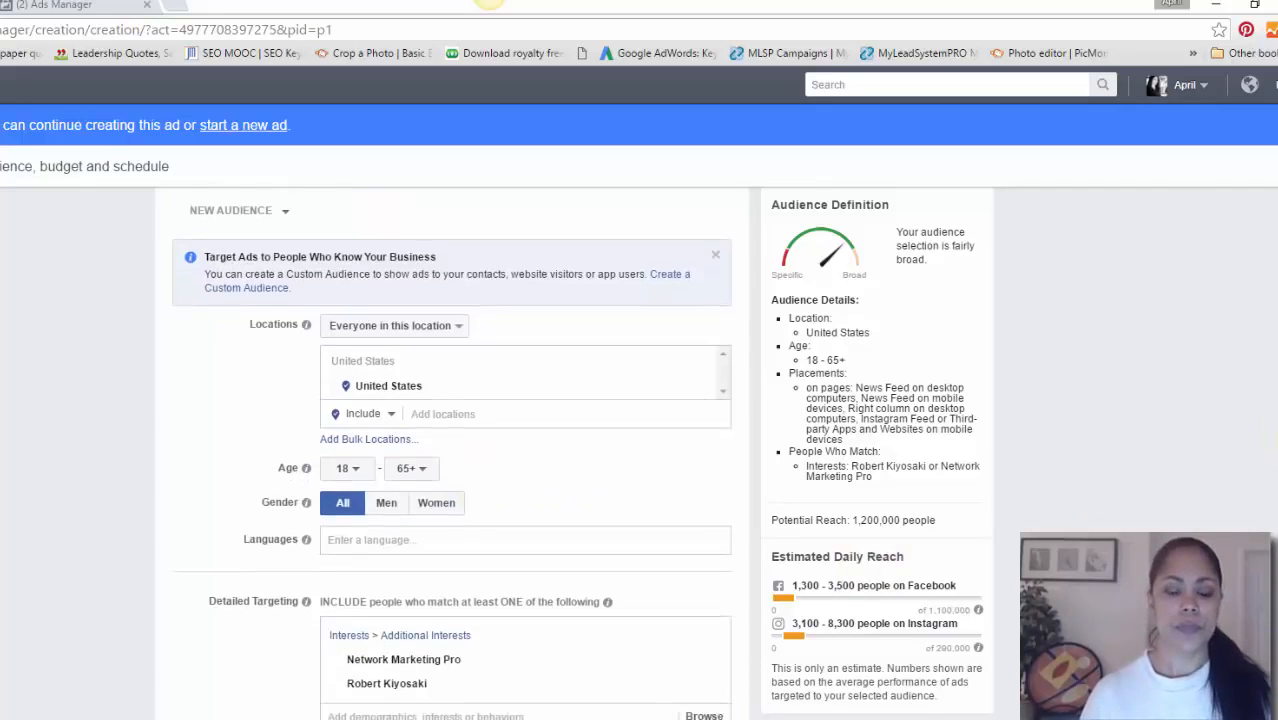
left_click(362, 542)
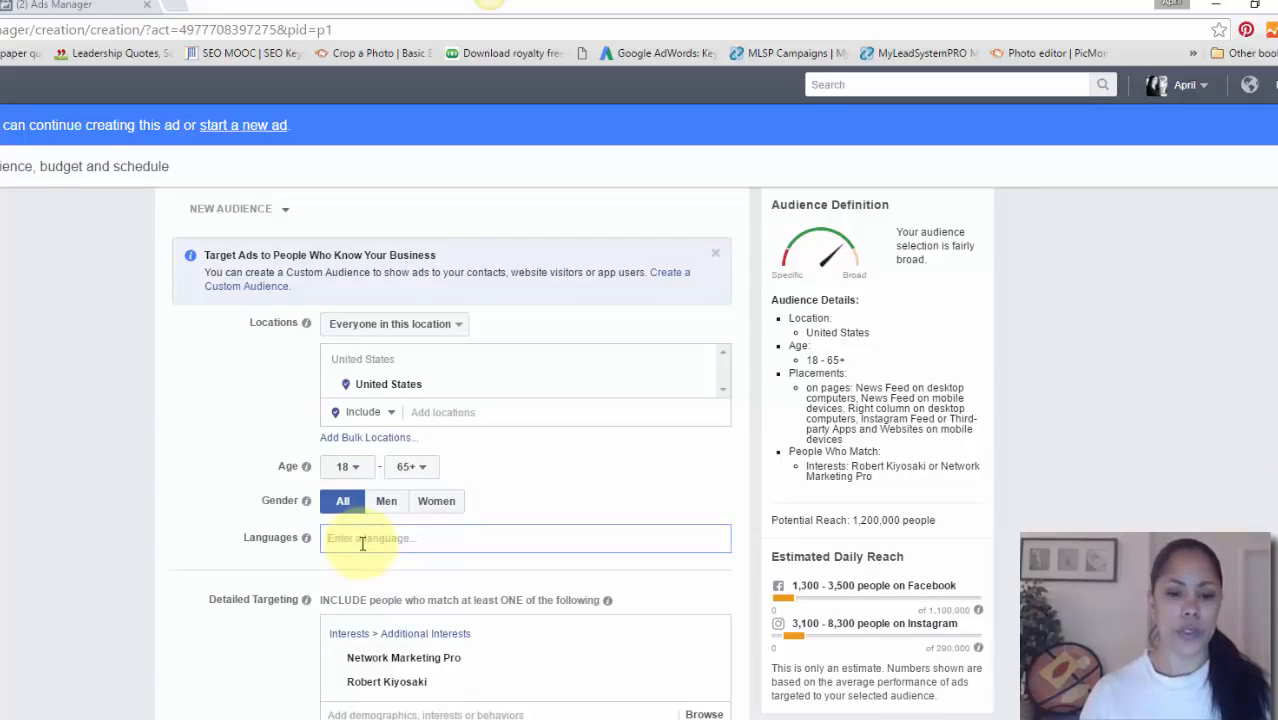
type("e")
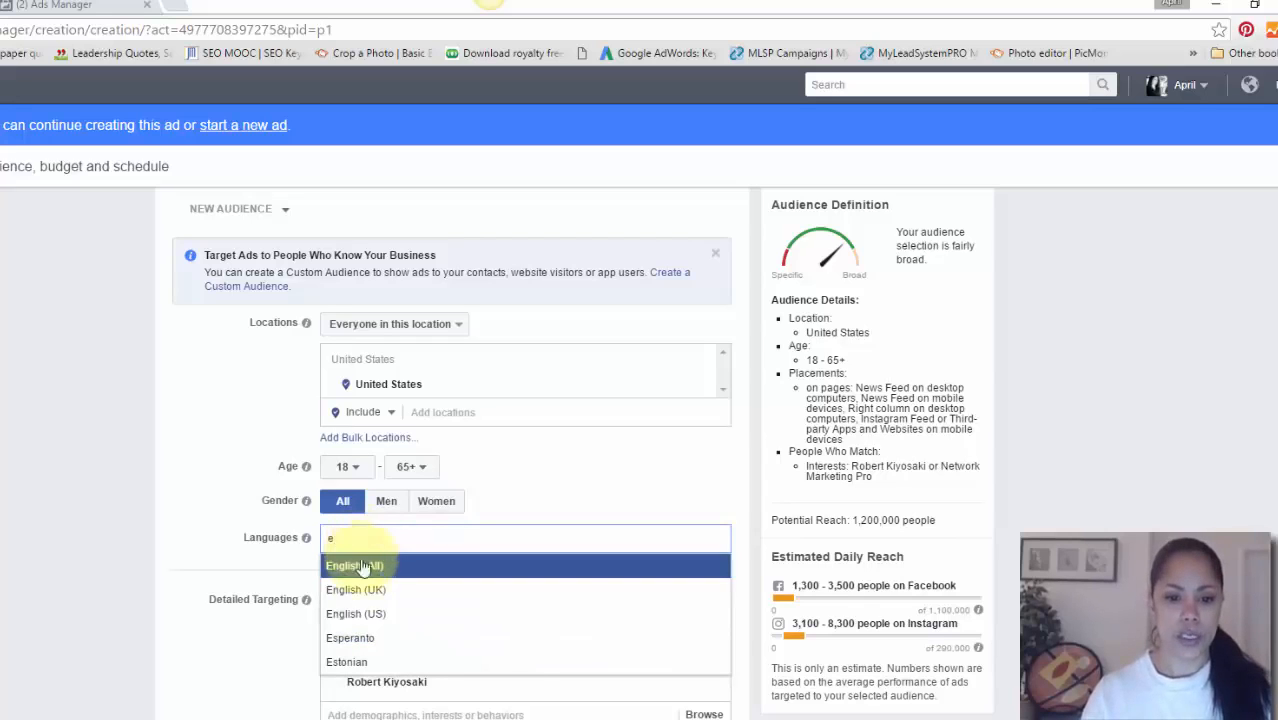
left_click(205, 622)
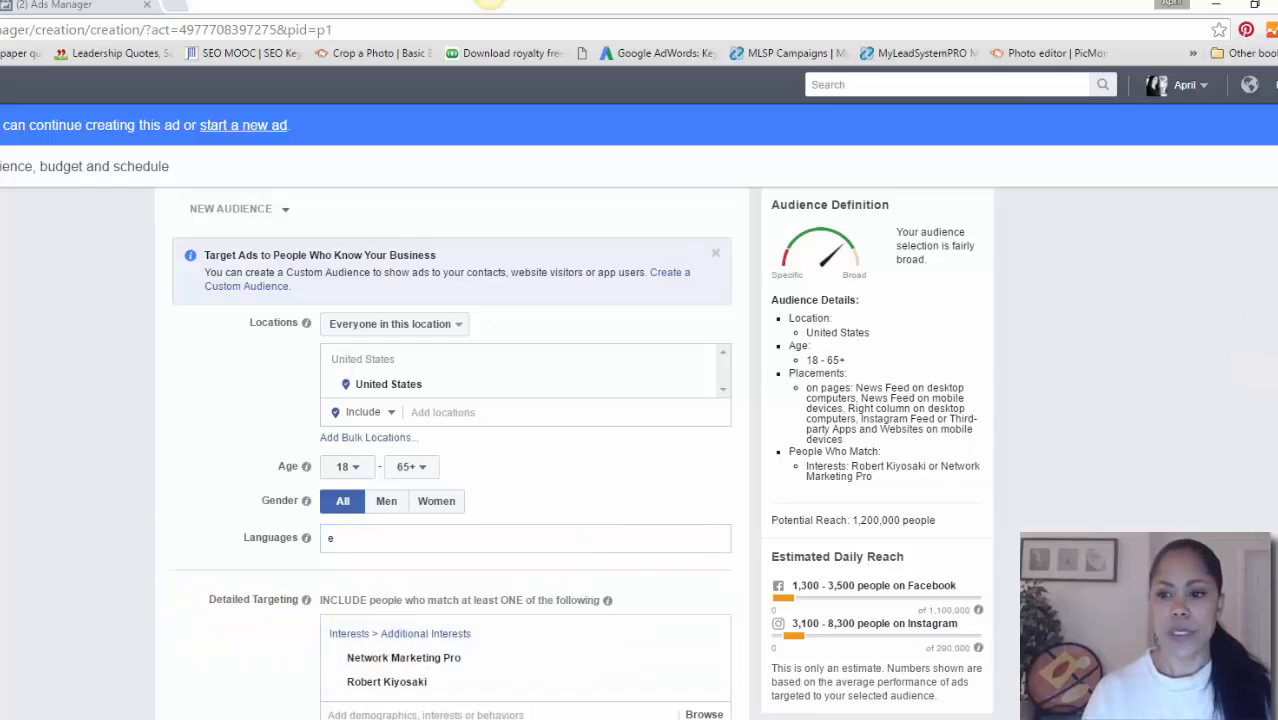
Remove the Network Marketing Pro and Robert Kiyosaki interests from the audience's detailed targeting
scroll(508, 673, "down", 1)
mouse_move(710, 638)
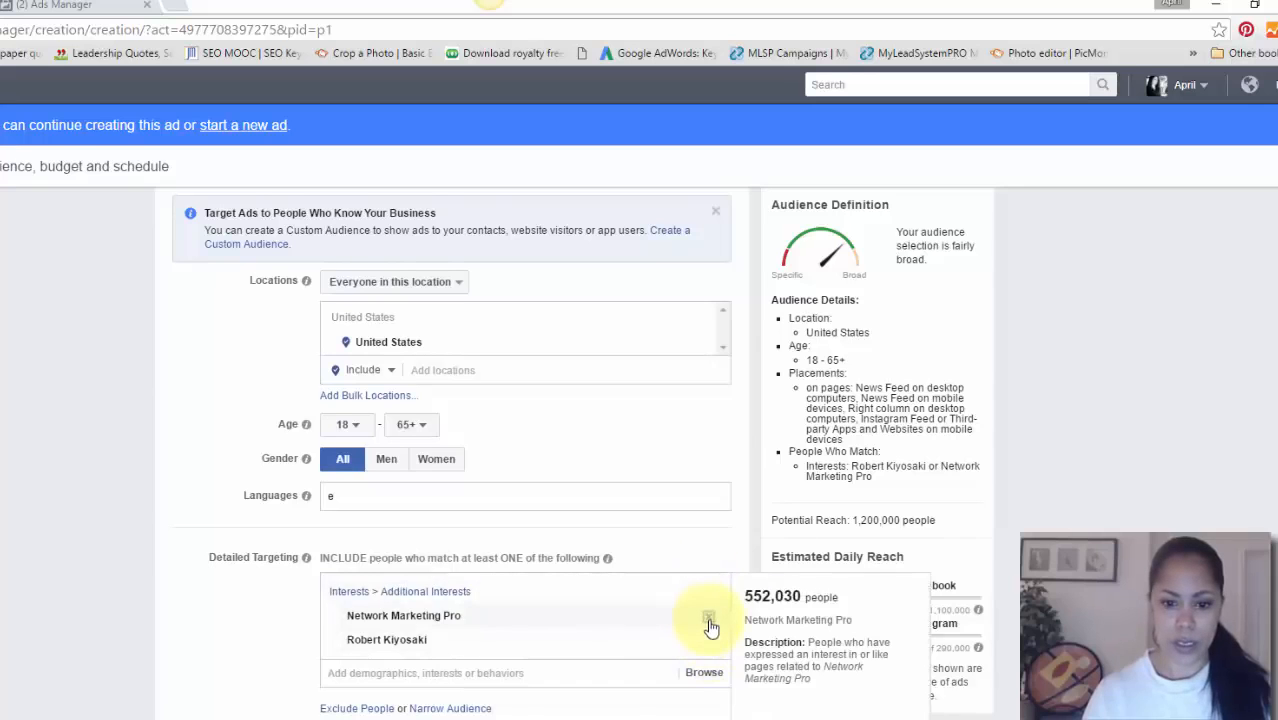
left_click(707, 625)
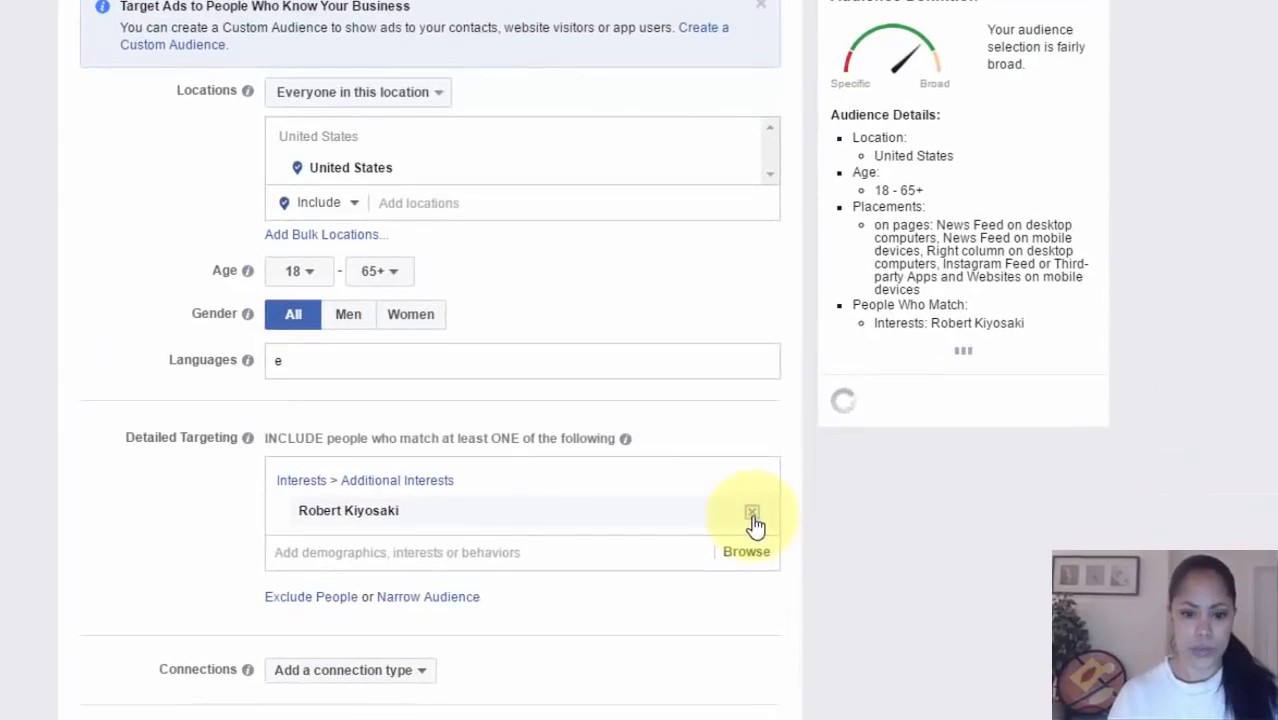
left_click(752, 514)
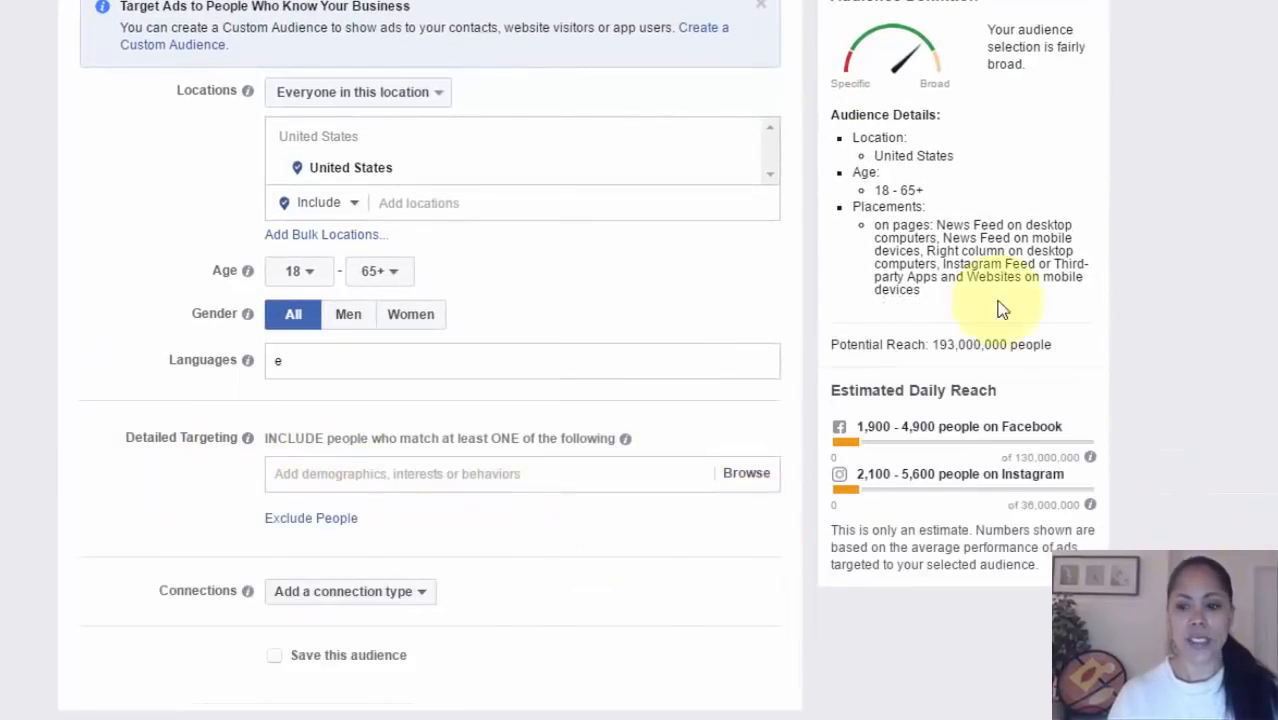
Add Robert Kiyosaki as the included interest in the audience's detailed targeting
scroll(430, 360, "down", 2)
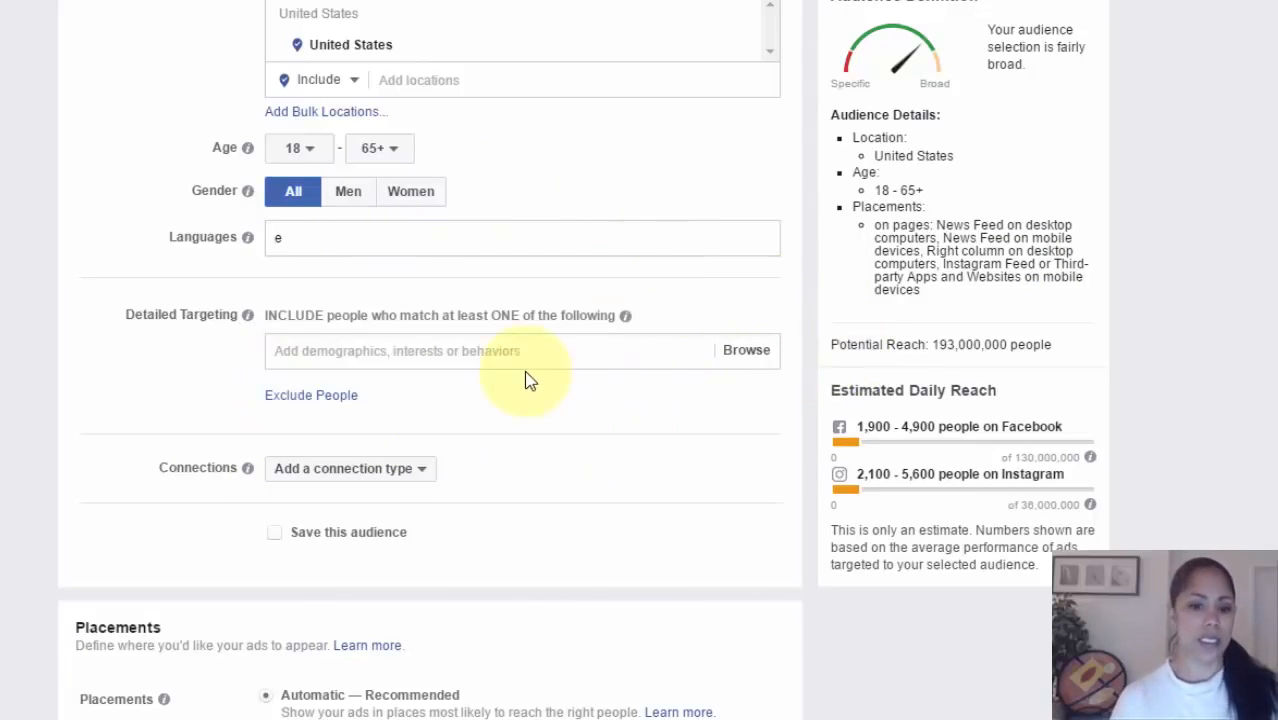
left_click(373, 353)
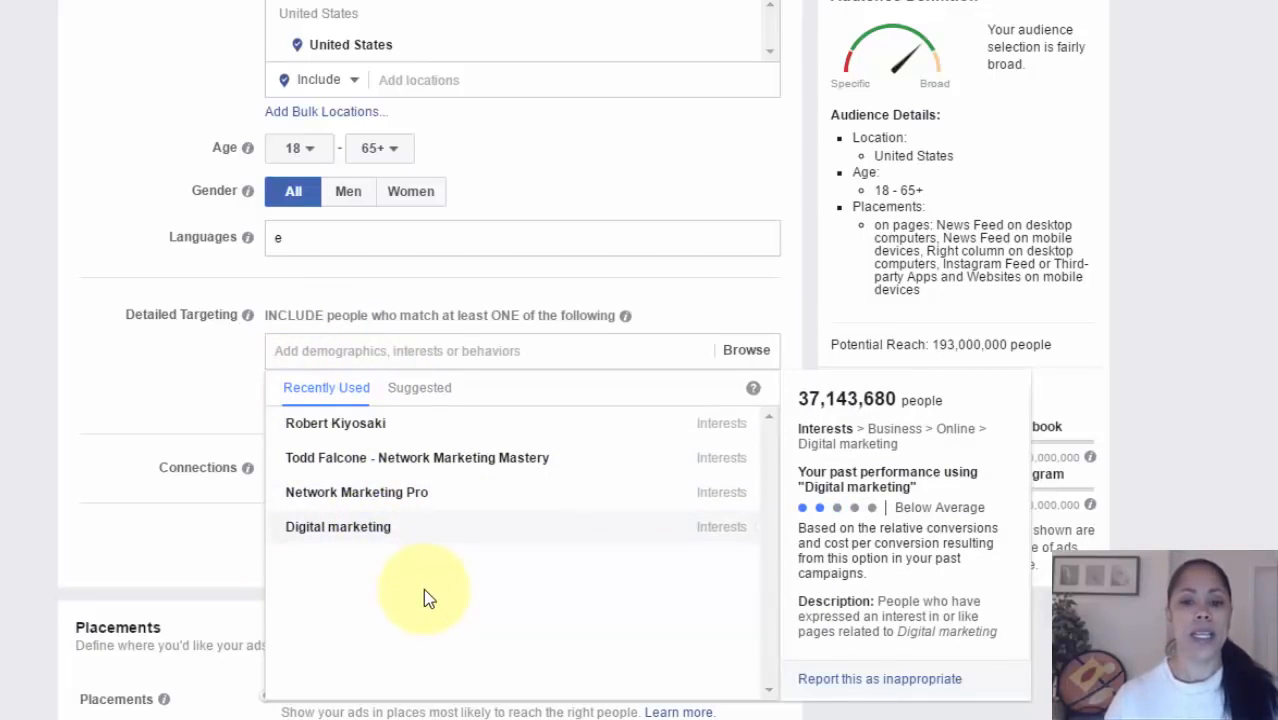
left_click(305, 423)
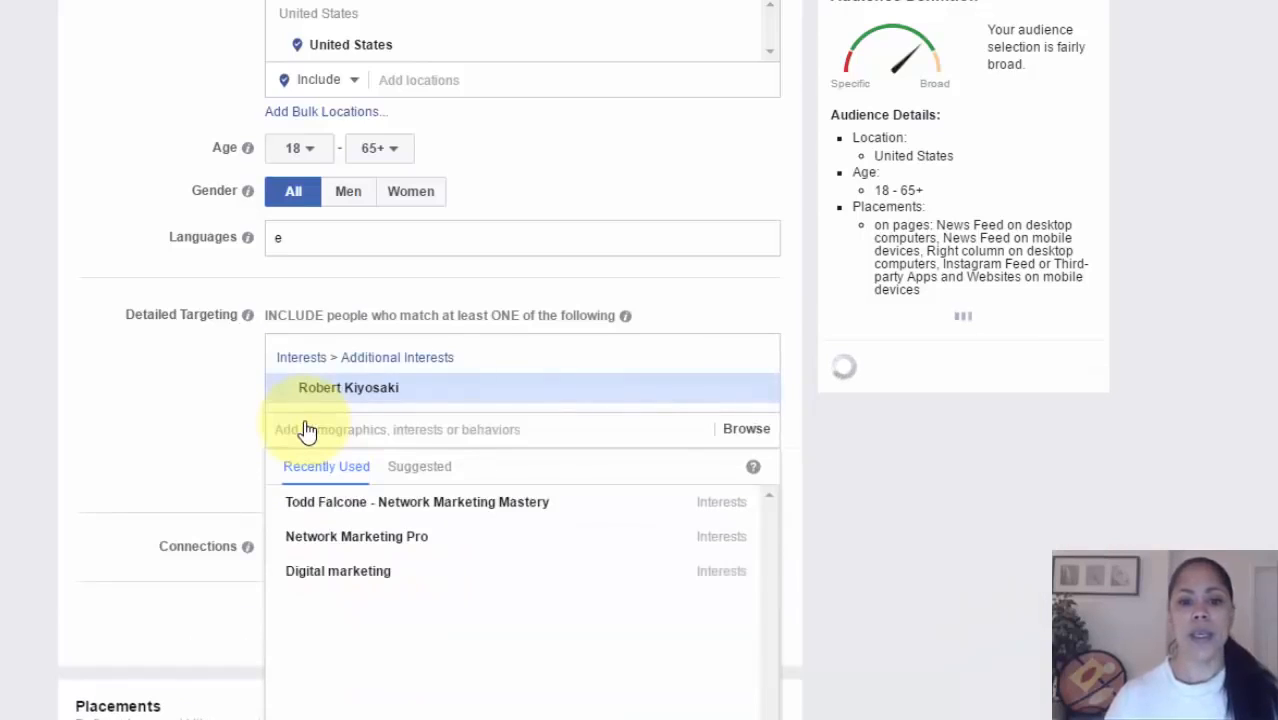
left_click(196, 428)
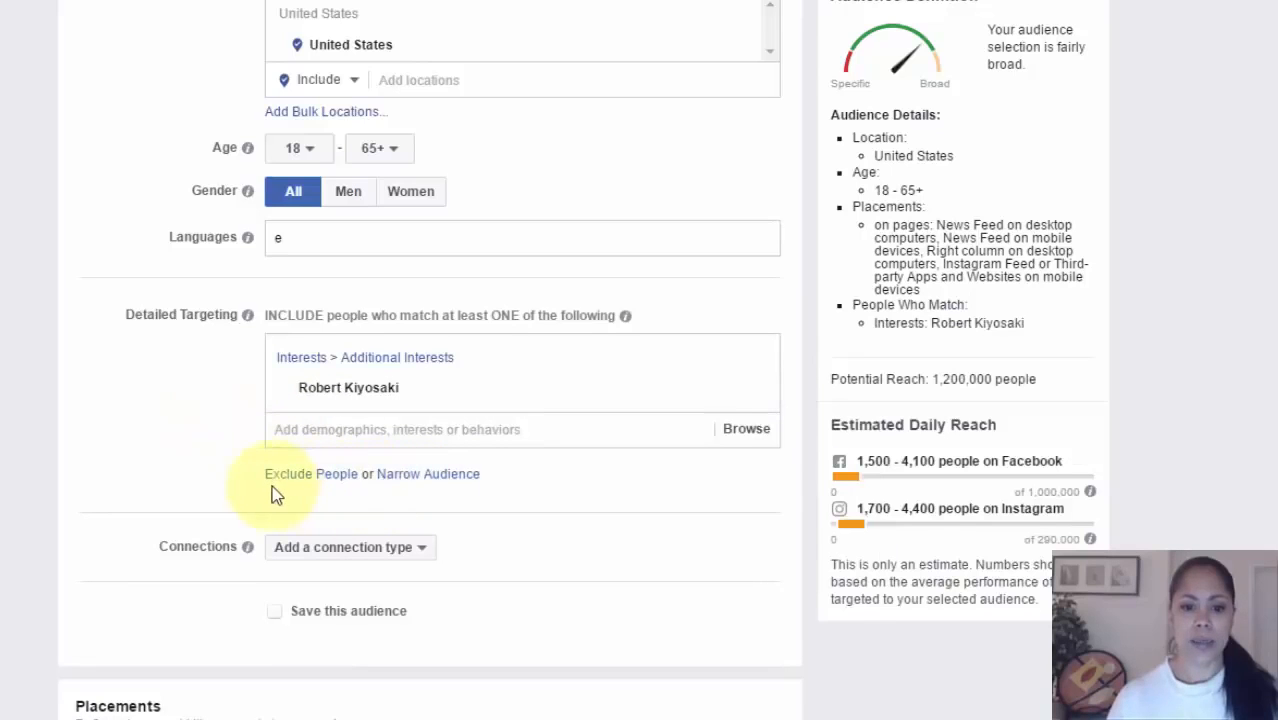
Narrow the audience to people who must also match the Digital marketing interest
left_click(453, 480)
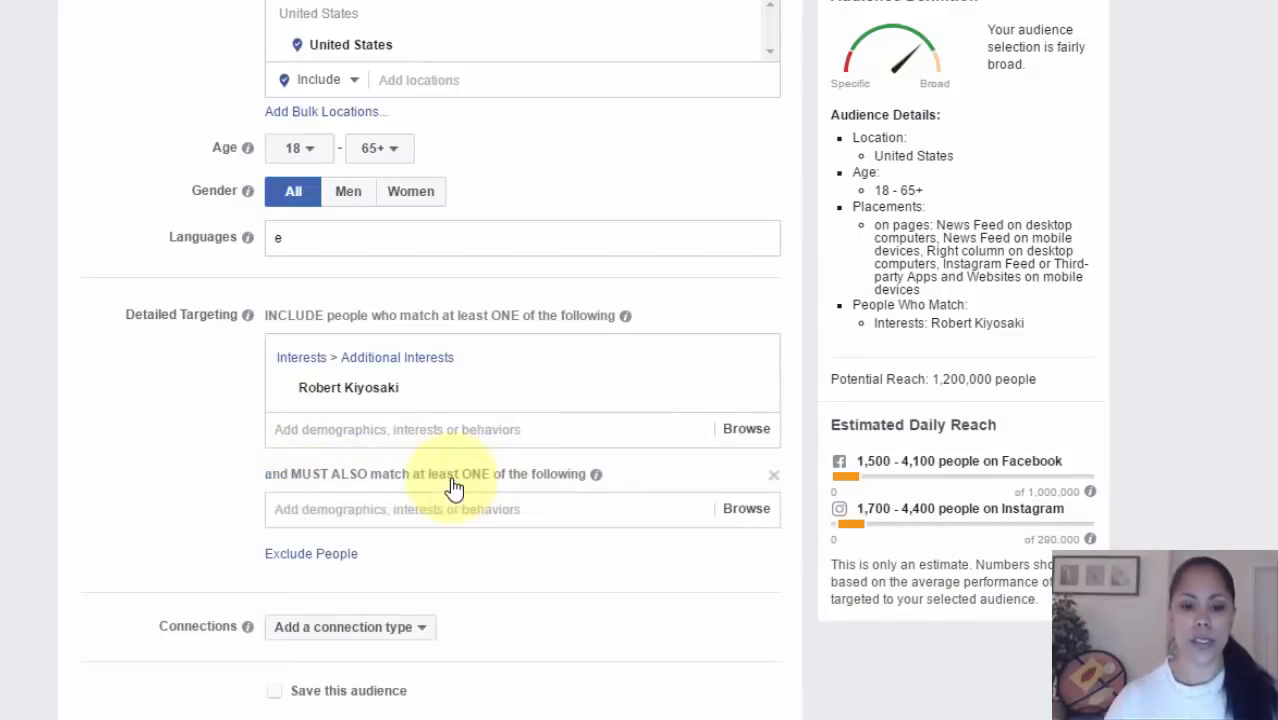
left_click(349, 505)
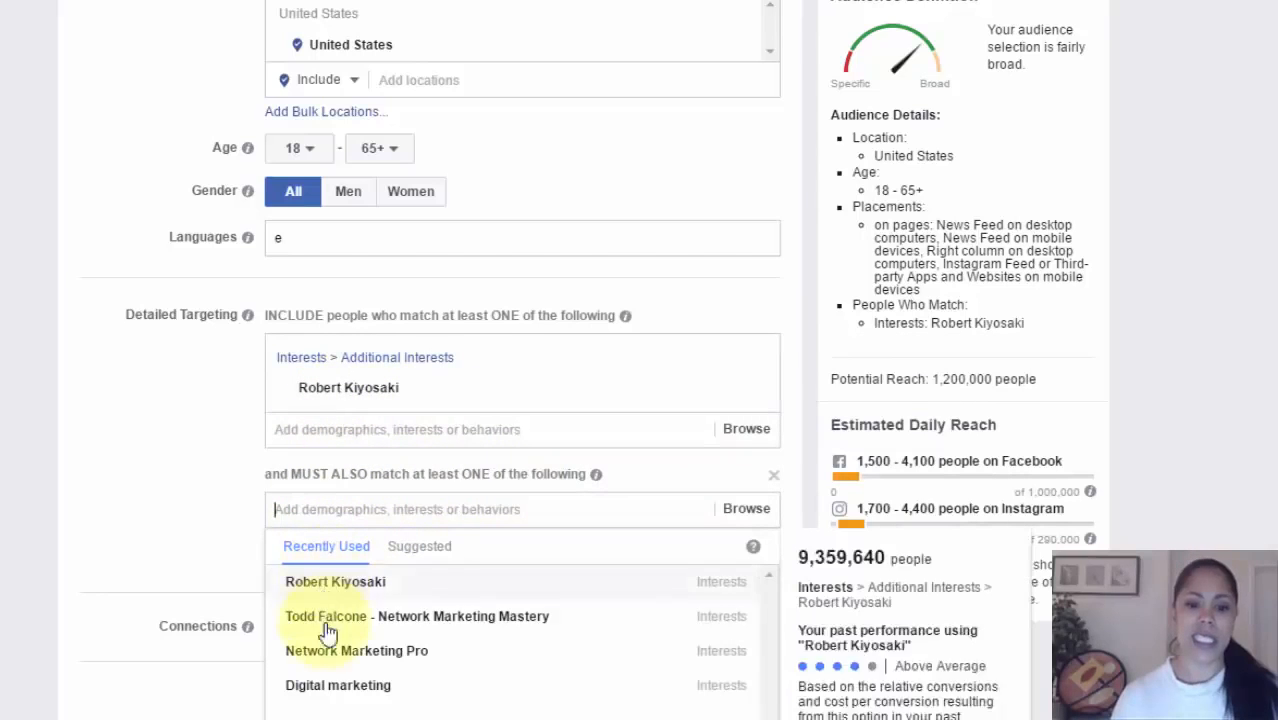
left_click(338, 686)
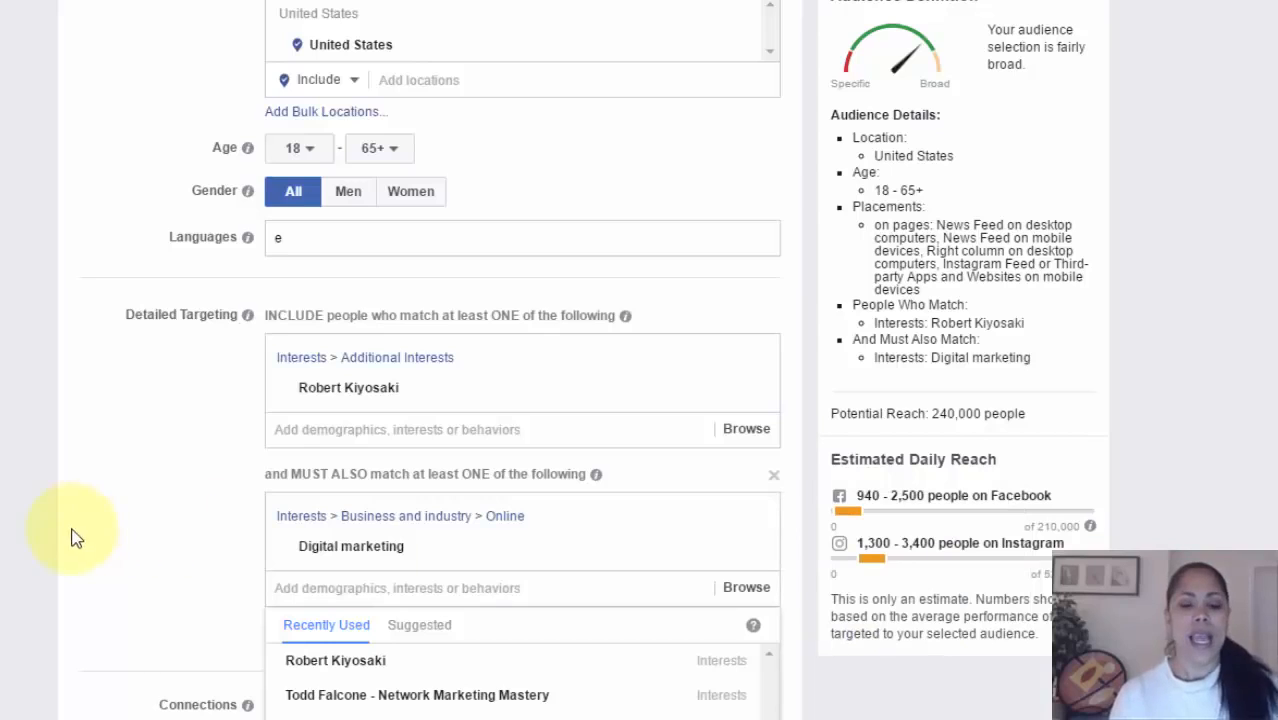
left_click(170, 527)
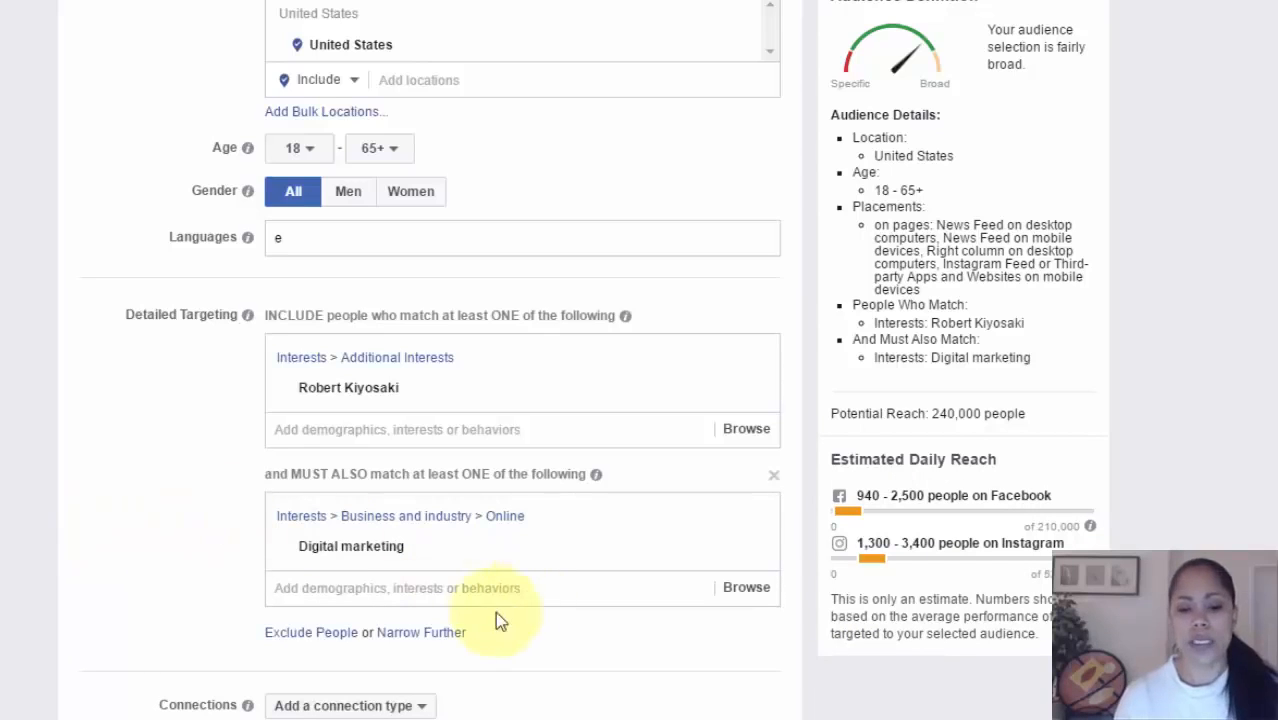
Narrow the audience further with a third condition requiring the Todd Falcone - Network Marketing Mastery interest
left_click(422, 634)
left_click(334, 669)
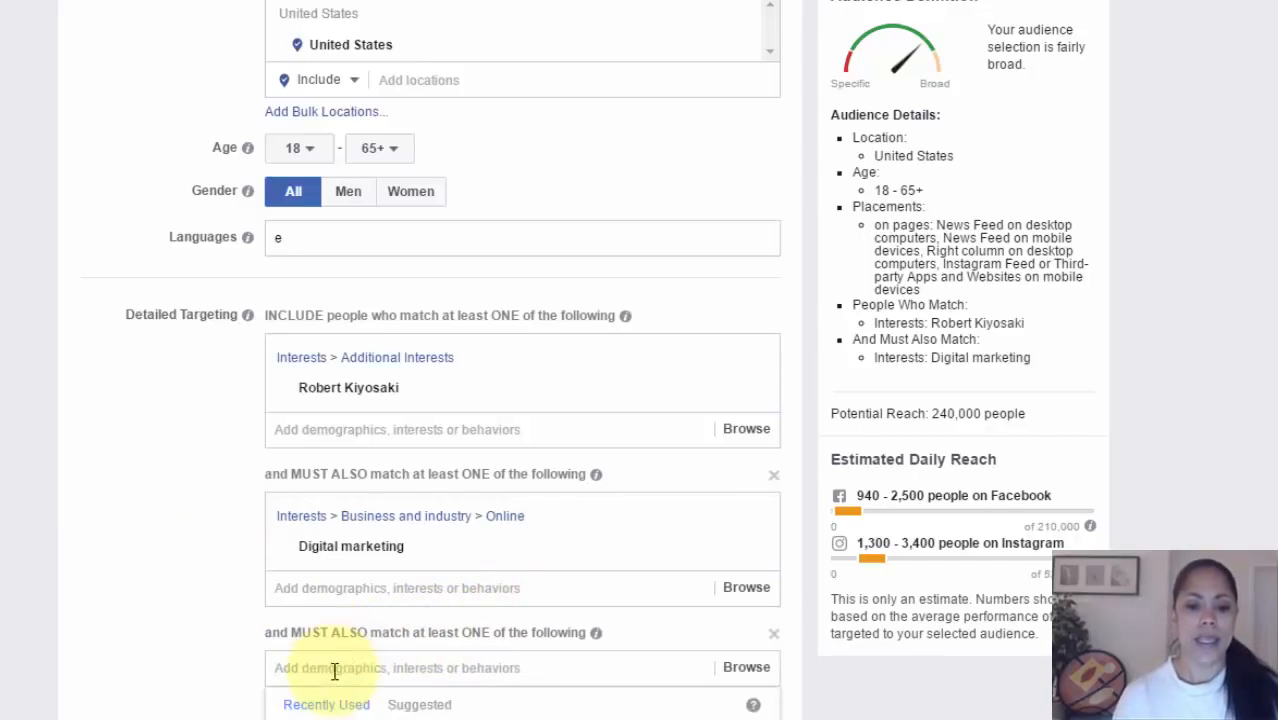
left_click(436, 718)
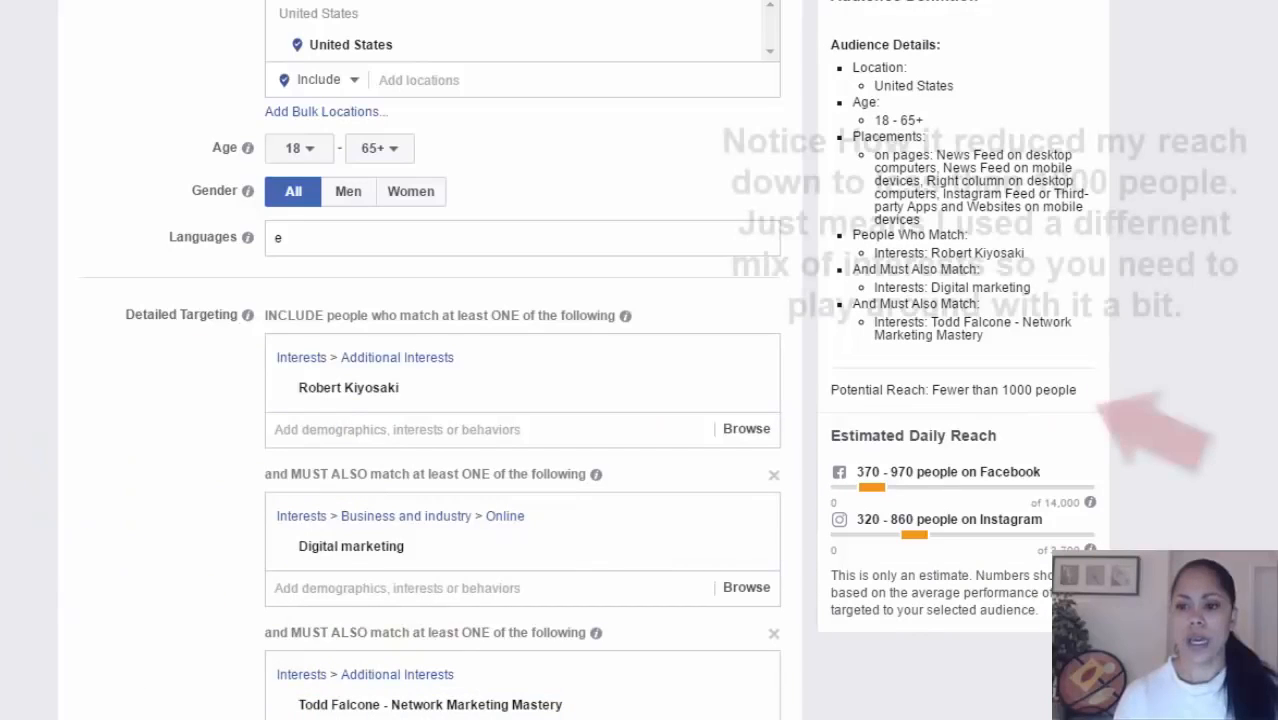
Review the layered interests, connections, placements, budget and schedule, bidding and delivery options, and the ad's video section
scroll(520, 400, "down", 3)
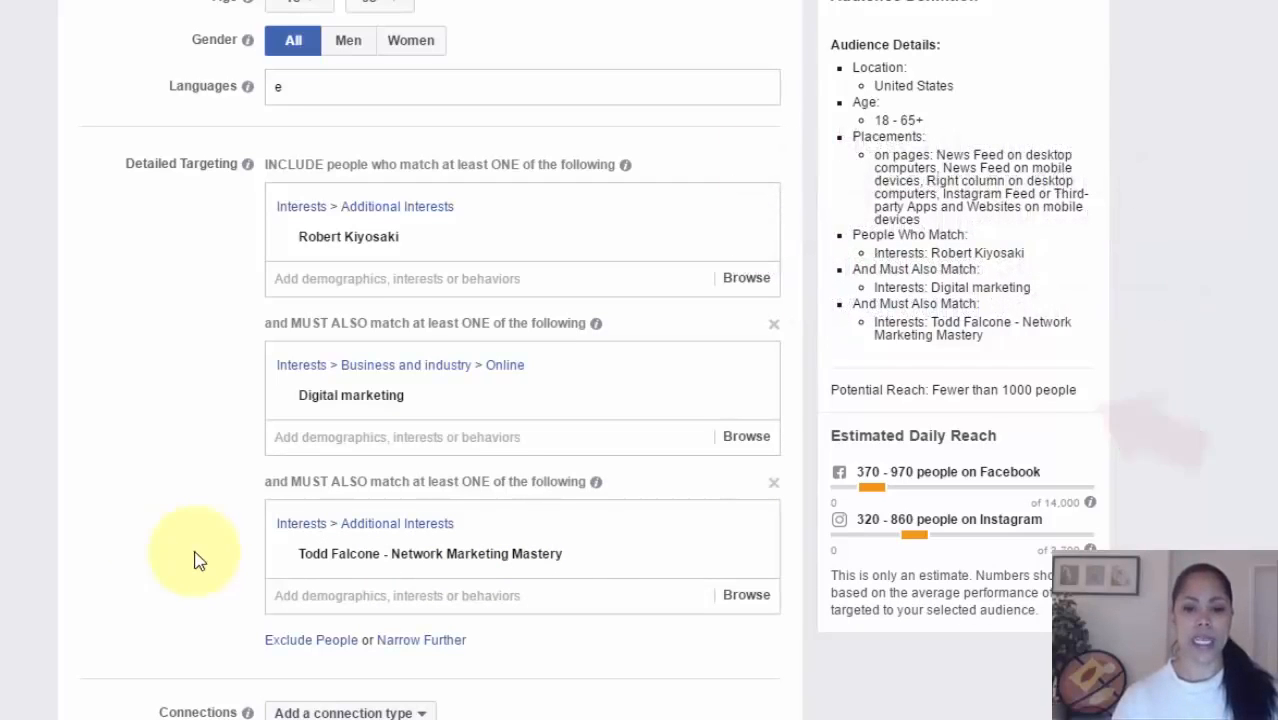
mouse_move(528, 562)
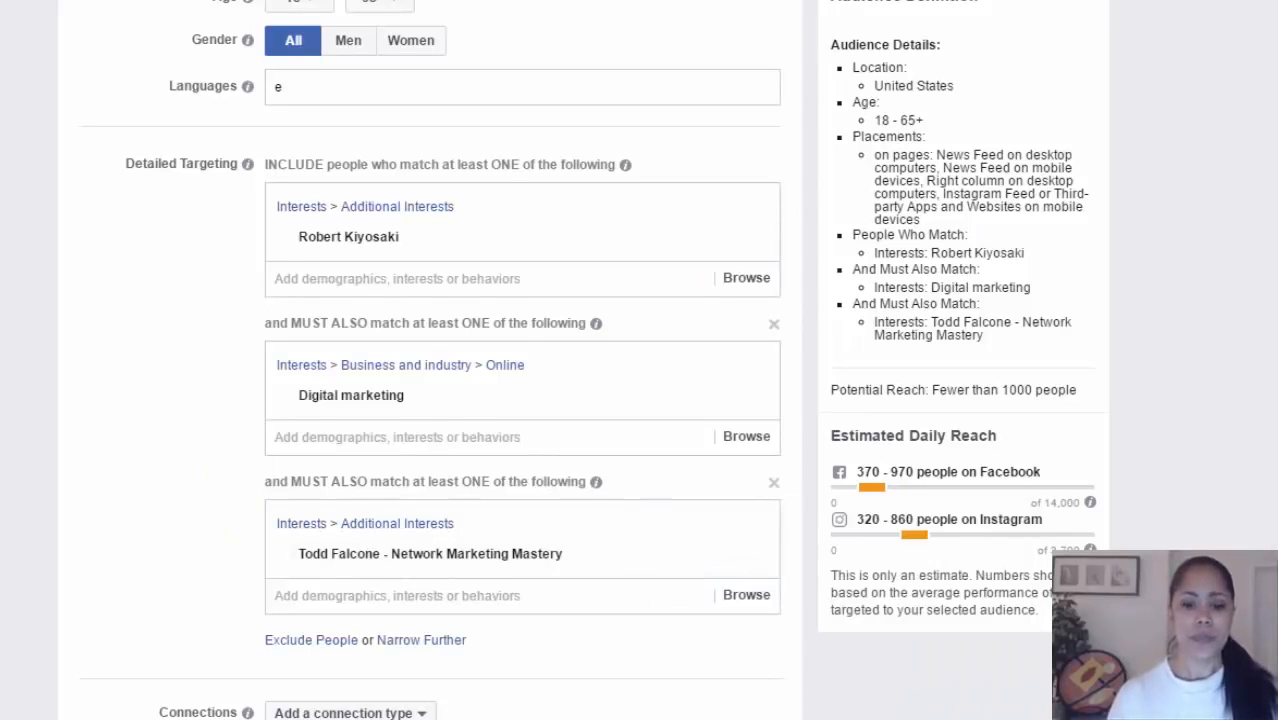
scroll(833, 143, "down", 1)
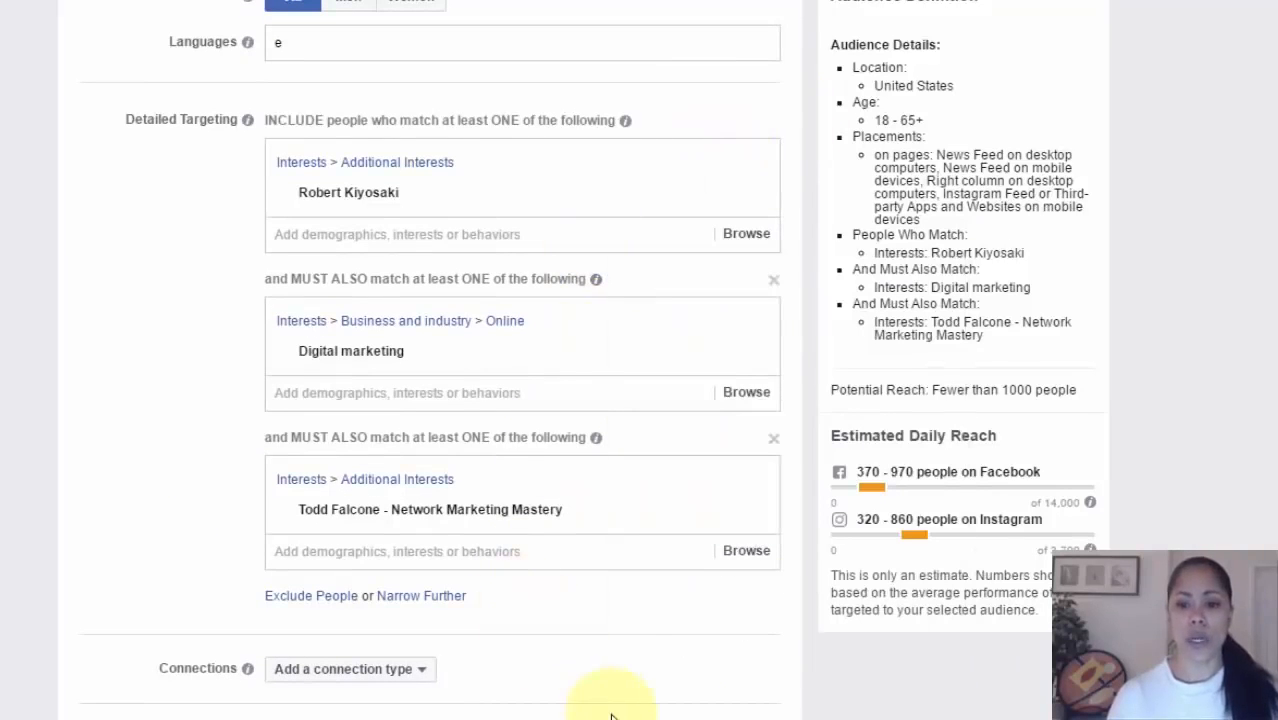
scroll(430, 360, "up", 5)
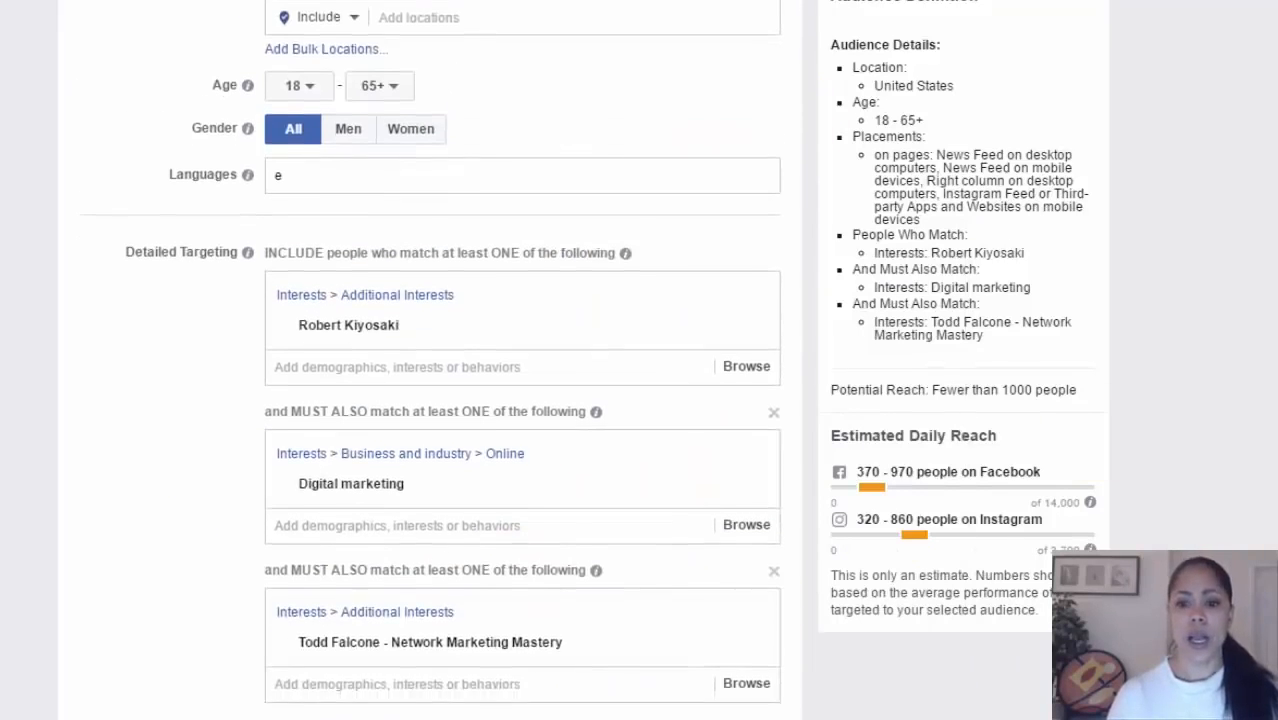
scroll(430, 360, "down", 6)
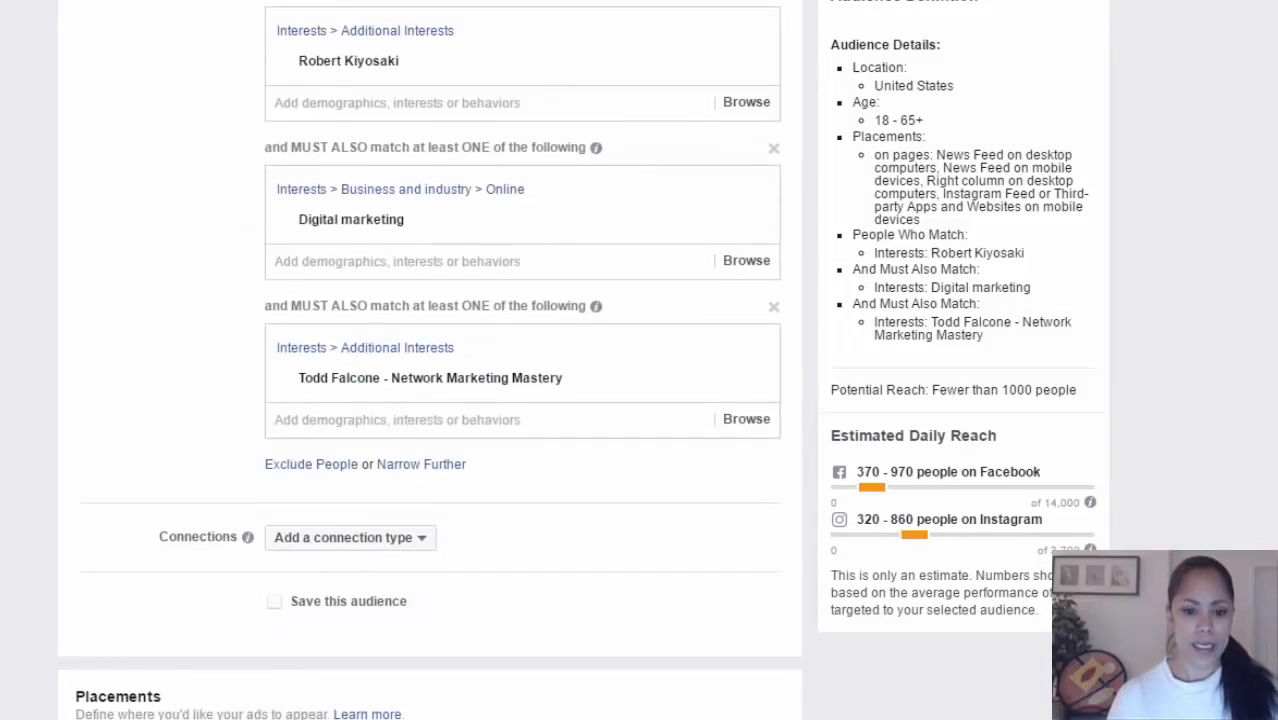
scroll(430, 360, "down", 2)
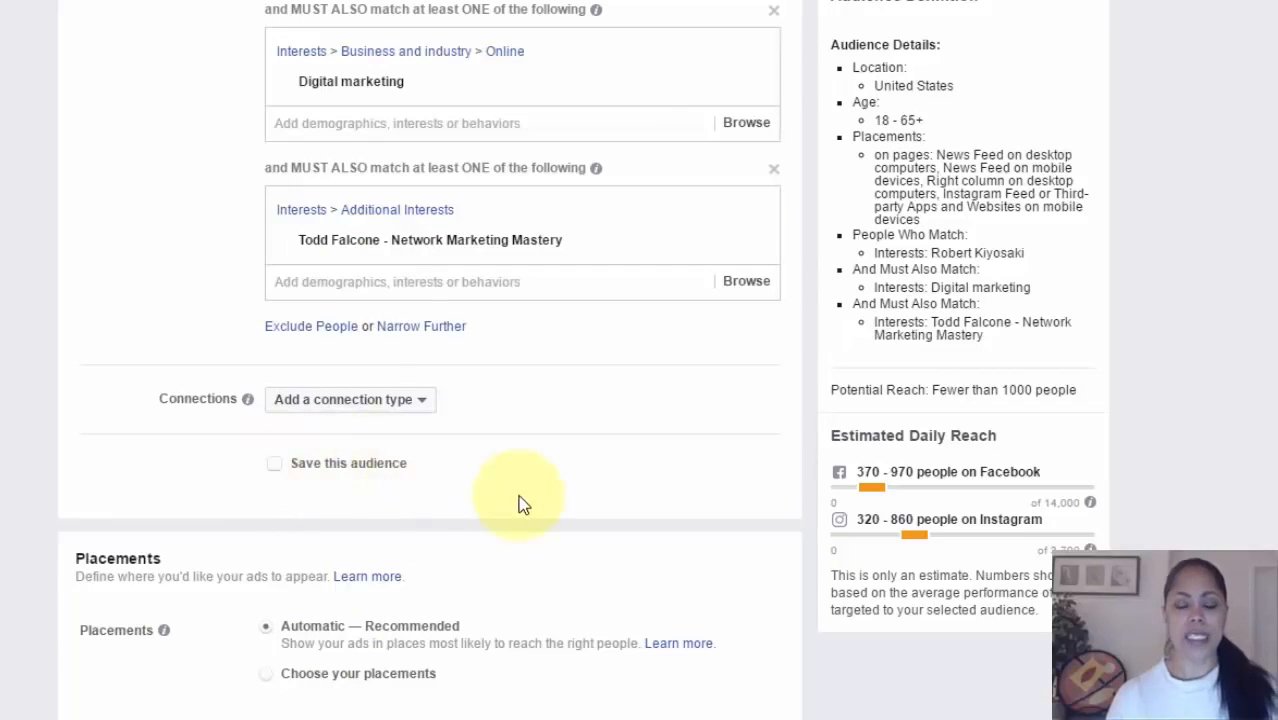
scroll(430, 340, "down", 1)
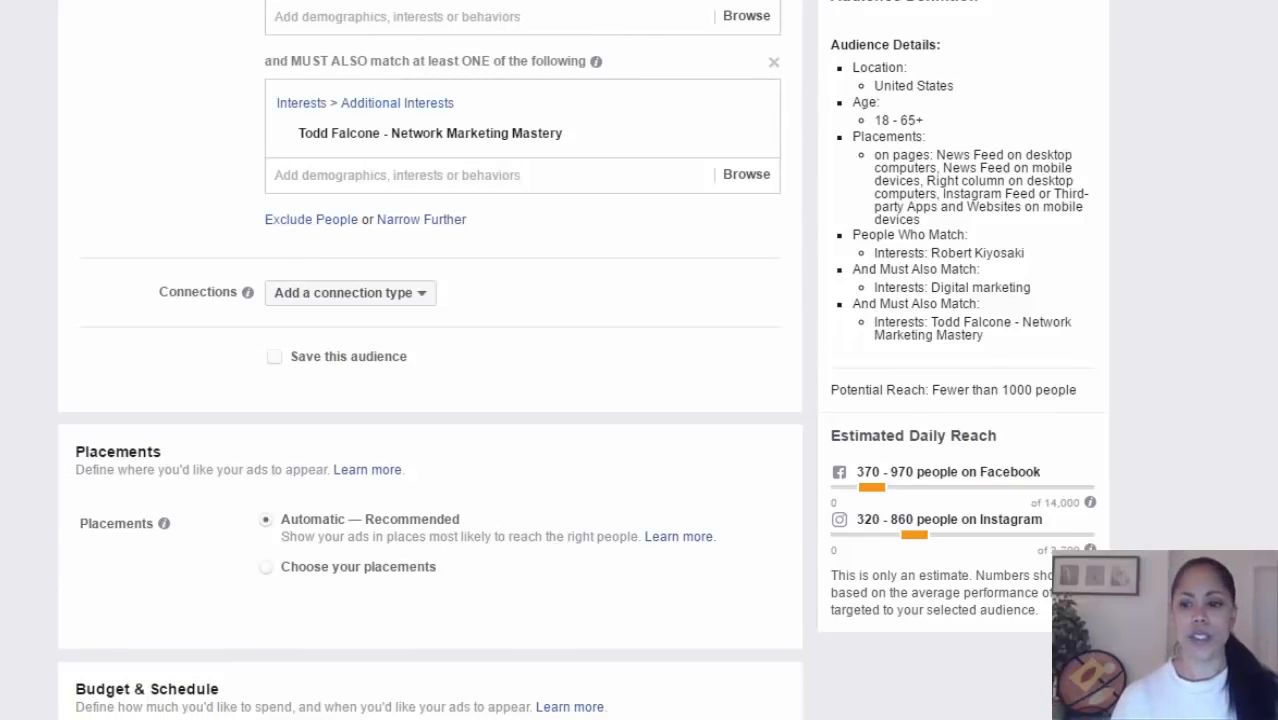
scroll(430, 360, "down", 2)
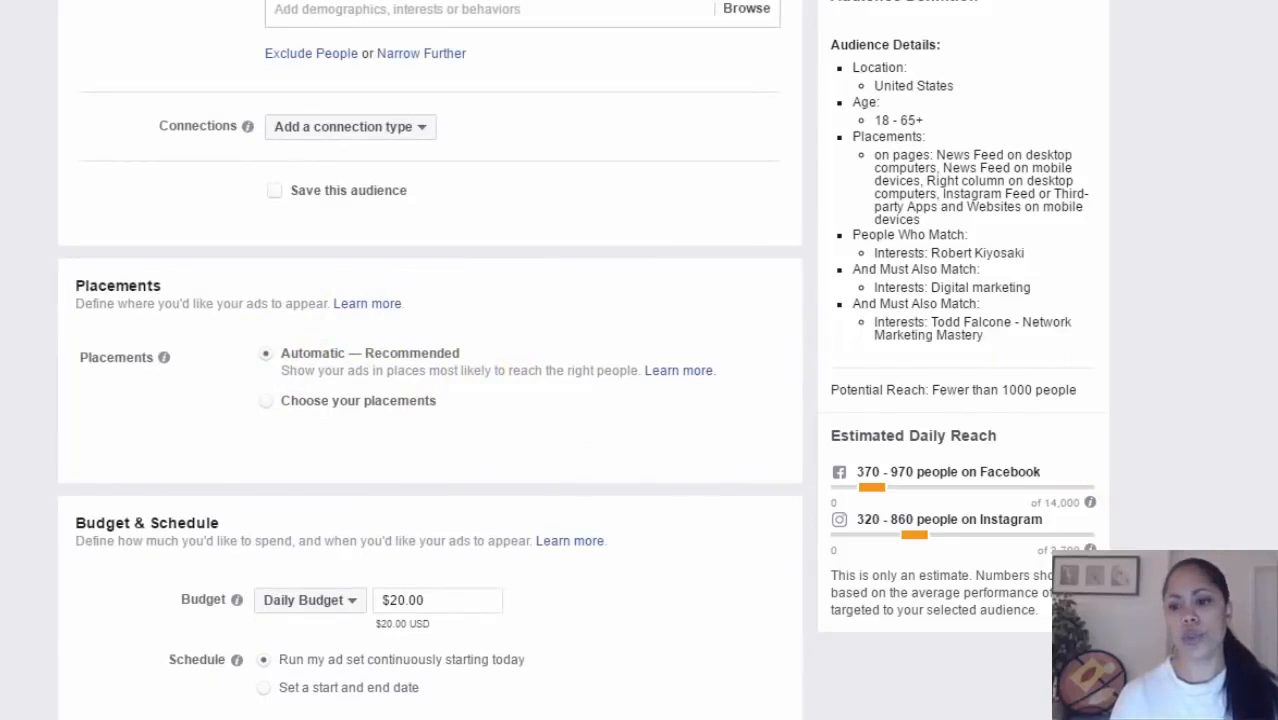
scroll(430, 360, "down", 1)
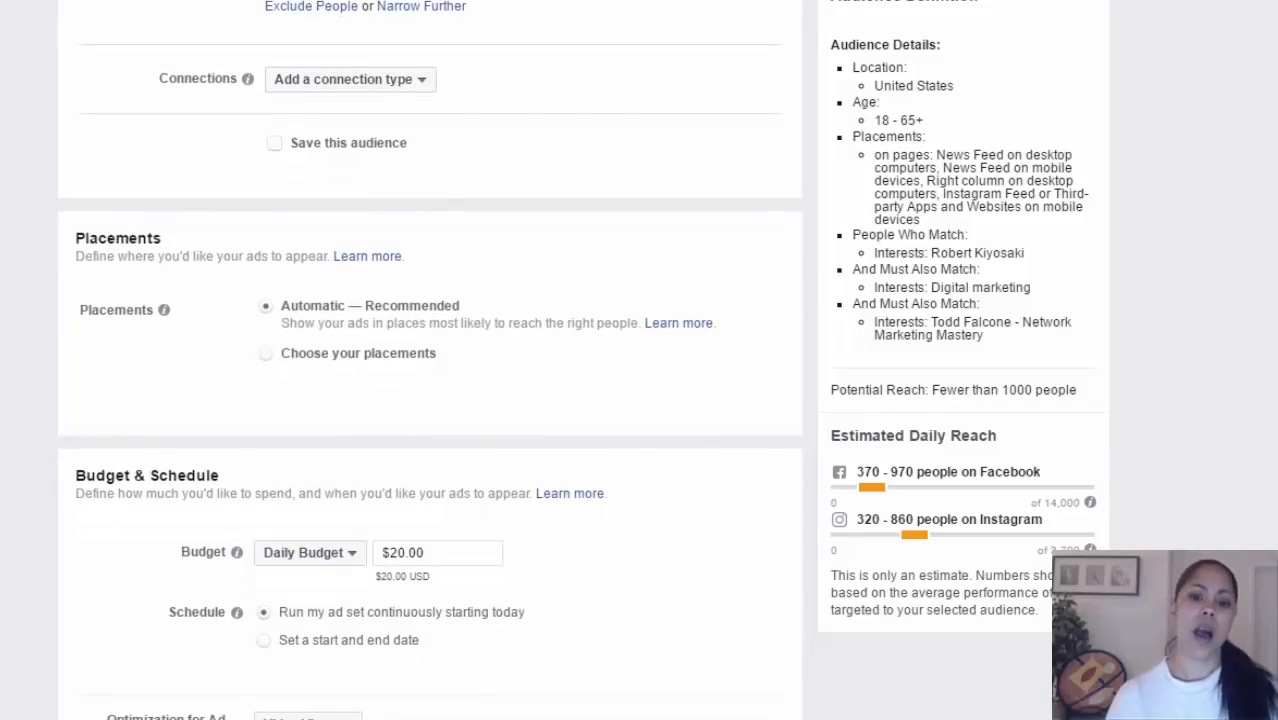
scroll(913, 519, "down", 1)
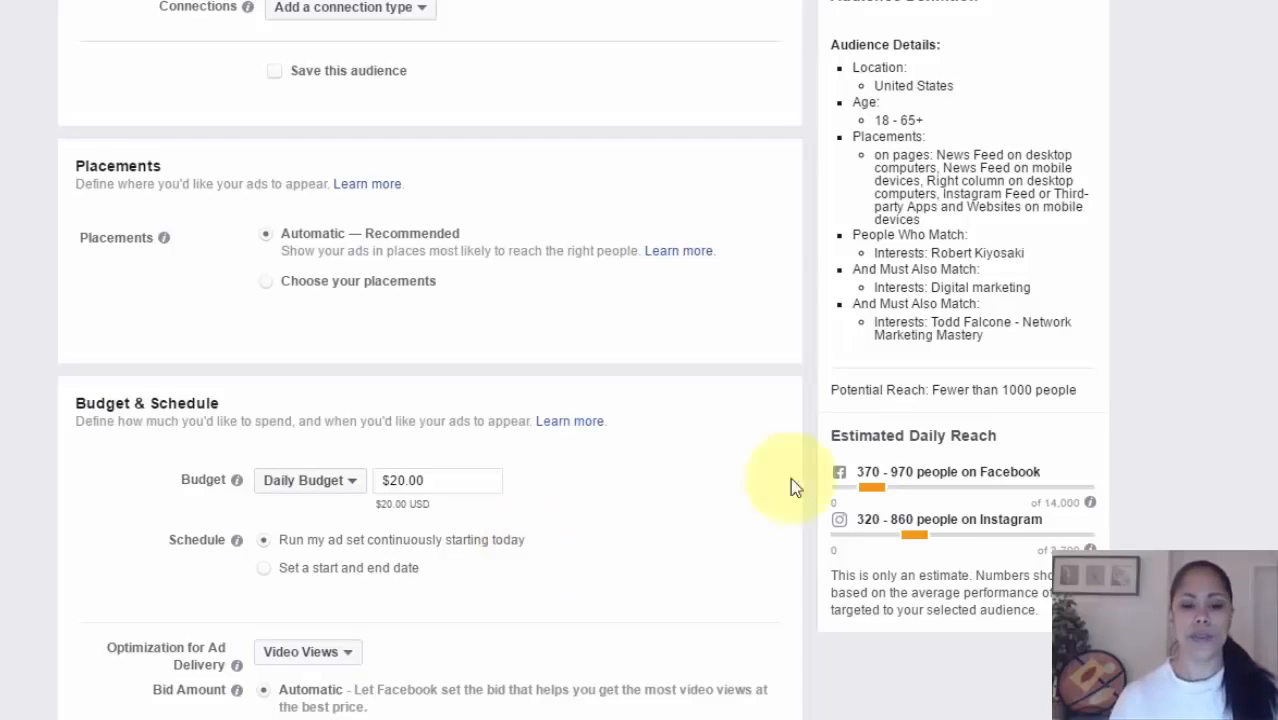
scroll(408, 314, "down", 3)
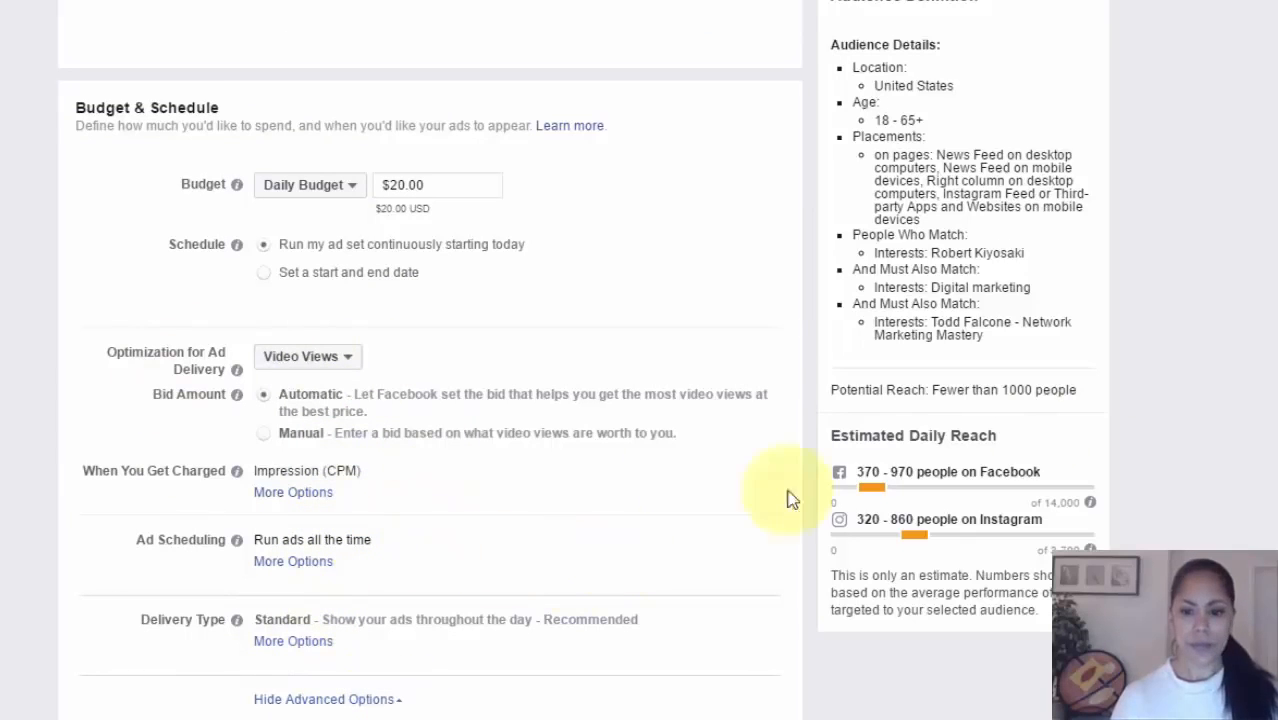
scroll(430, 369, "down", 1)
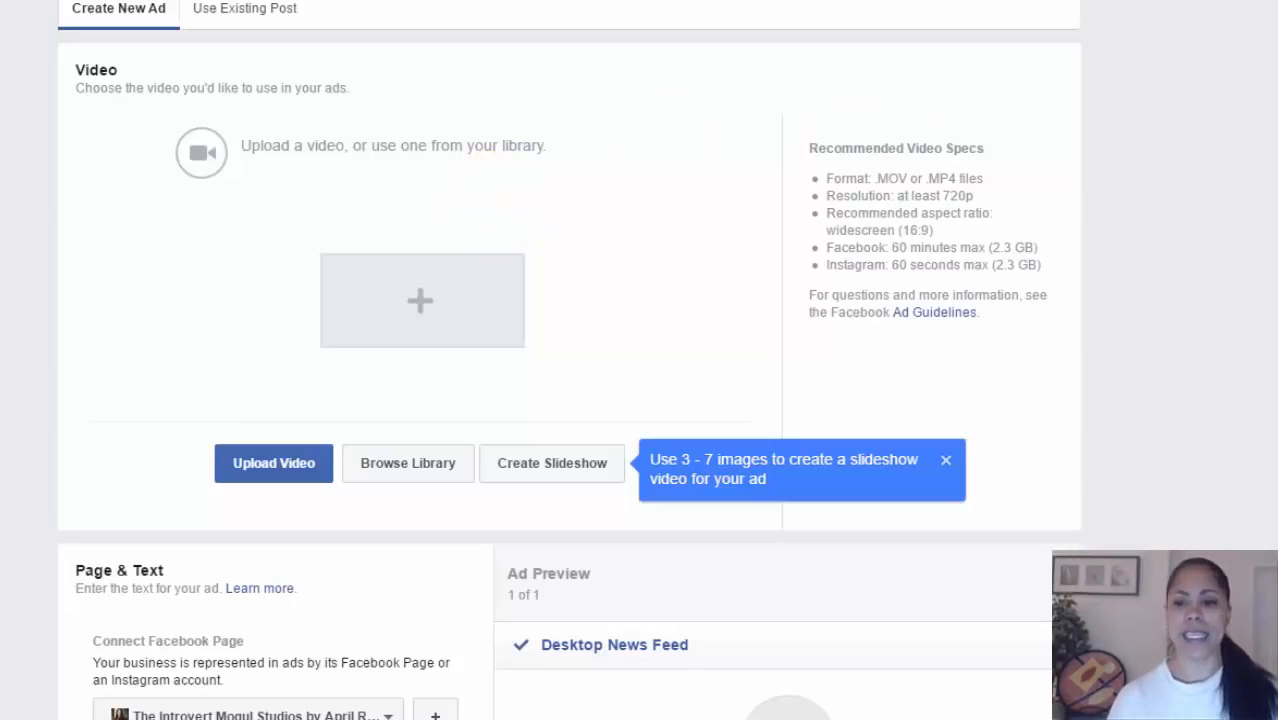
Review the ad's Page & Text section, including the connected page, Instagram account, ad text and placement previews
scroll(513, 457, "down", 2)
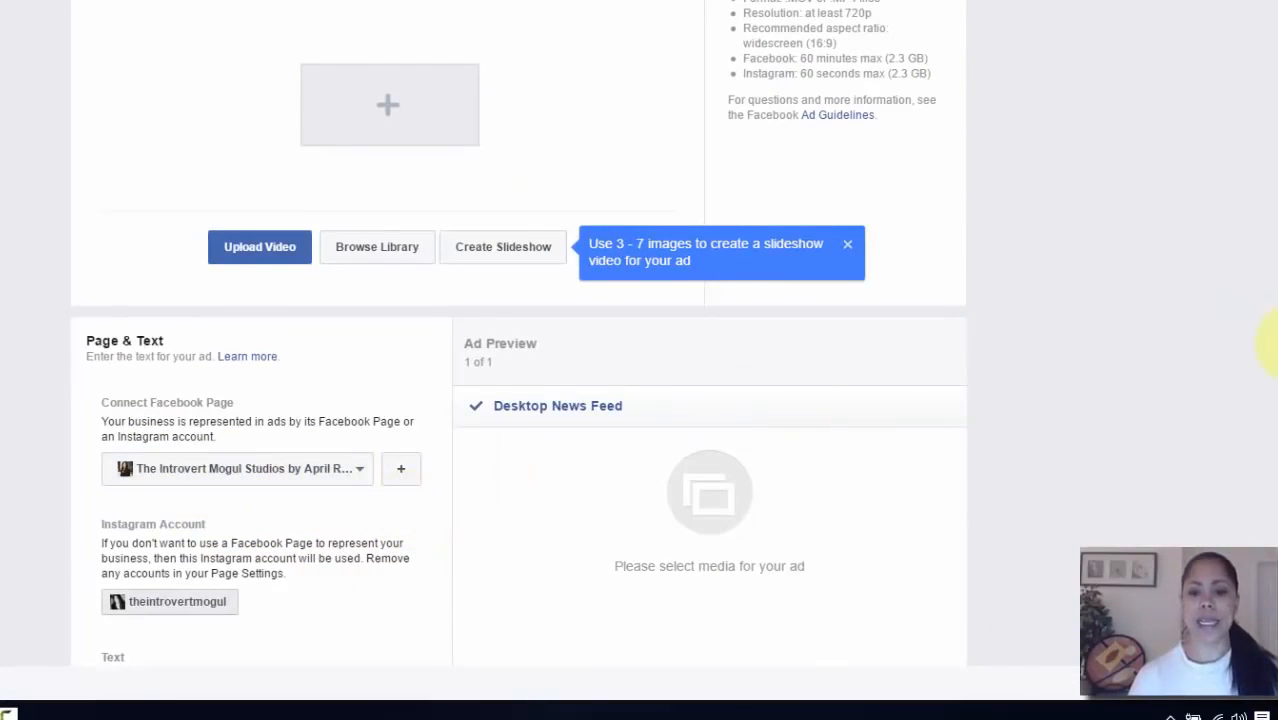
scroll(1075, 303, "down", 1)
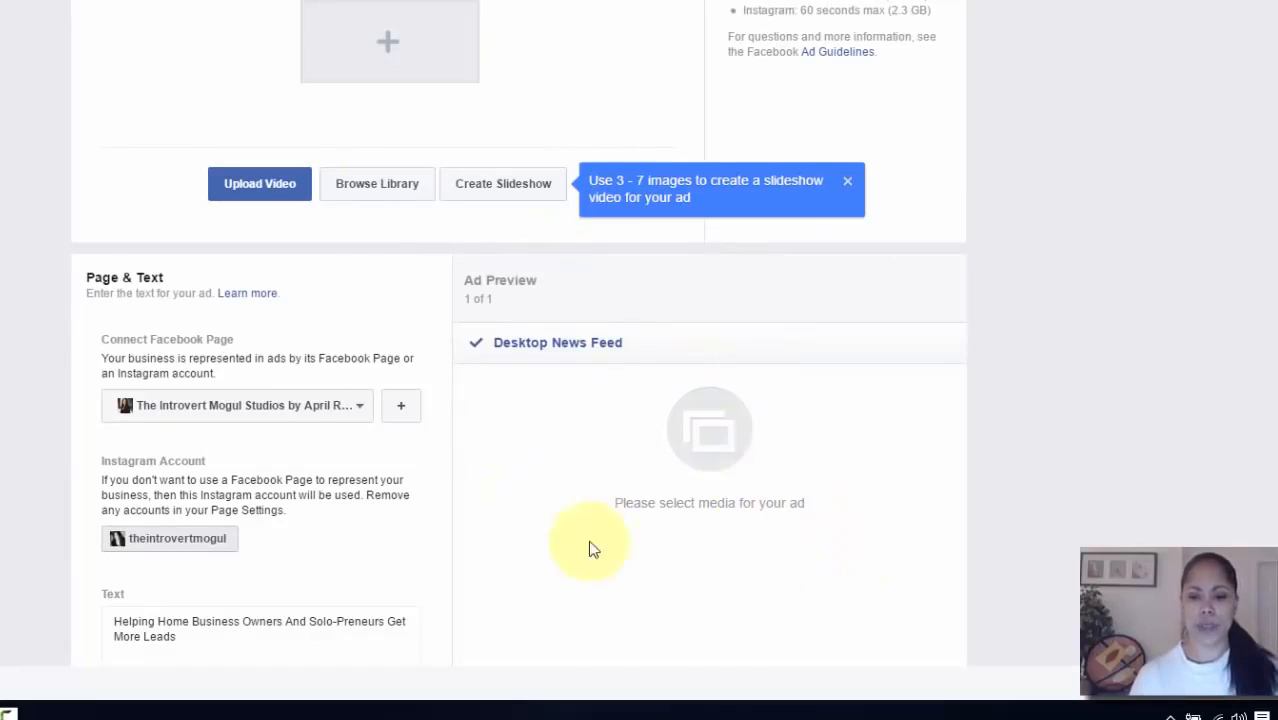
scroll(517, 352, "down", 3)
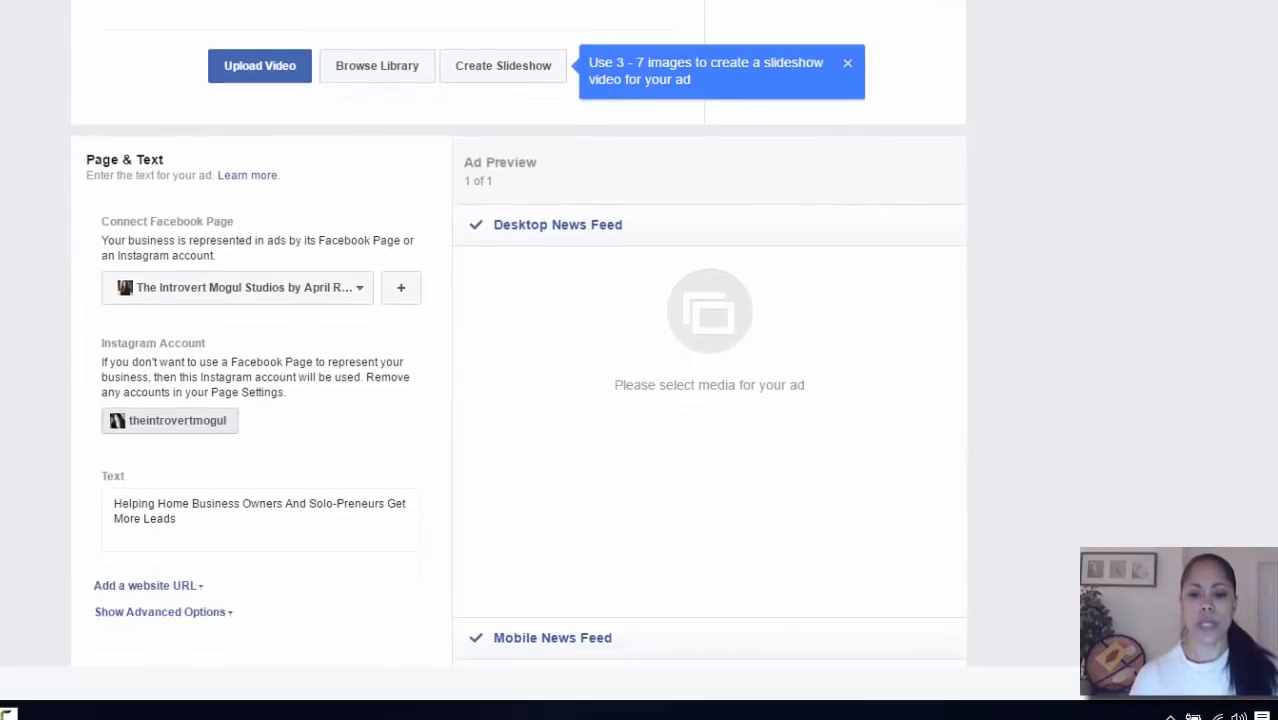
scroll(517, 352, "down", 1)
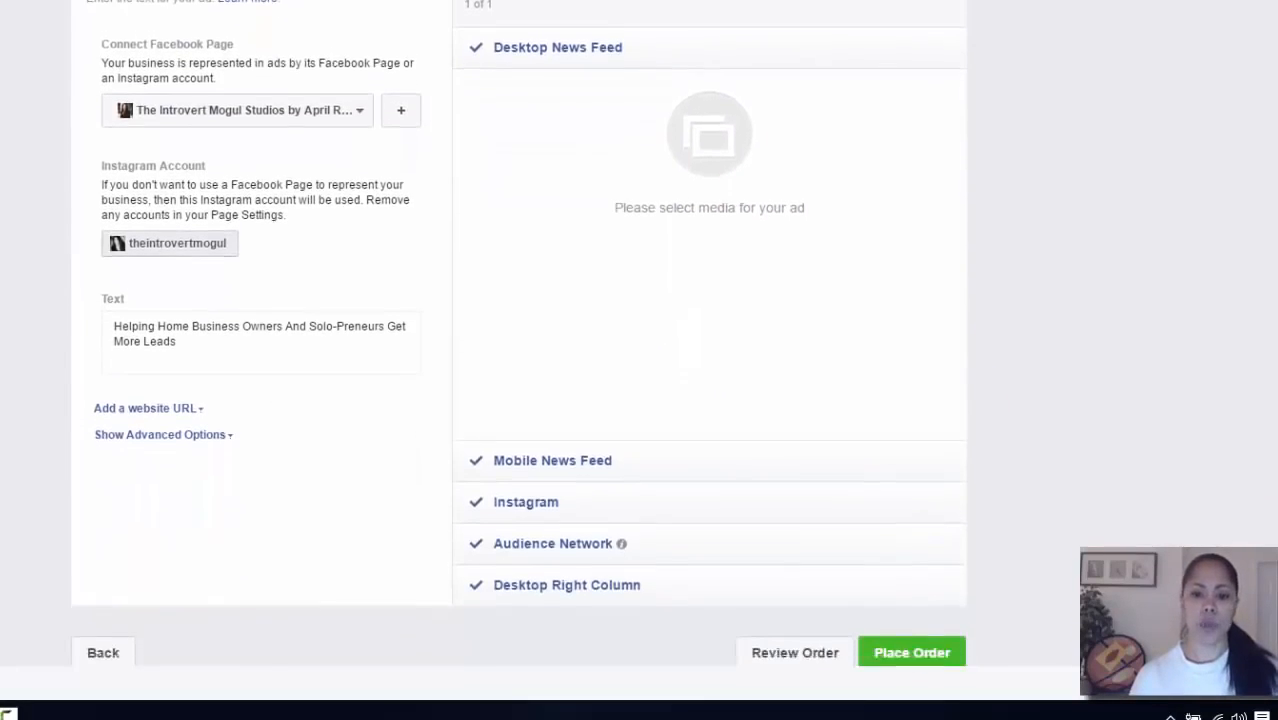
scroll(517, 352, "down", 1)
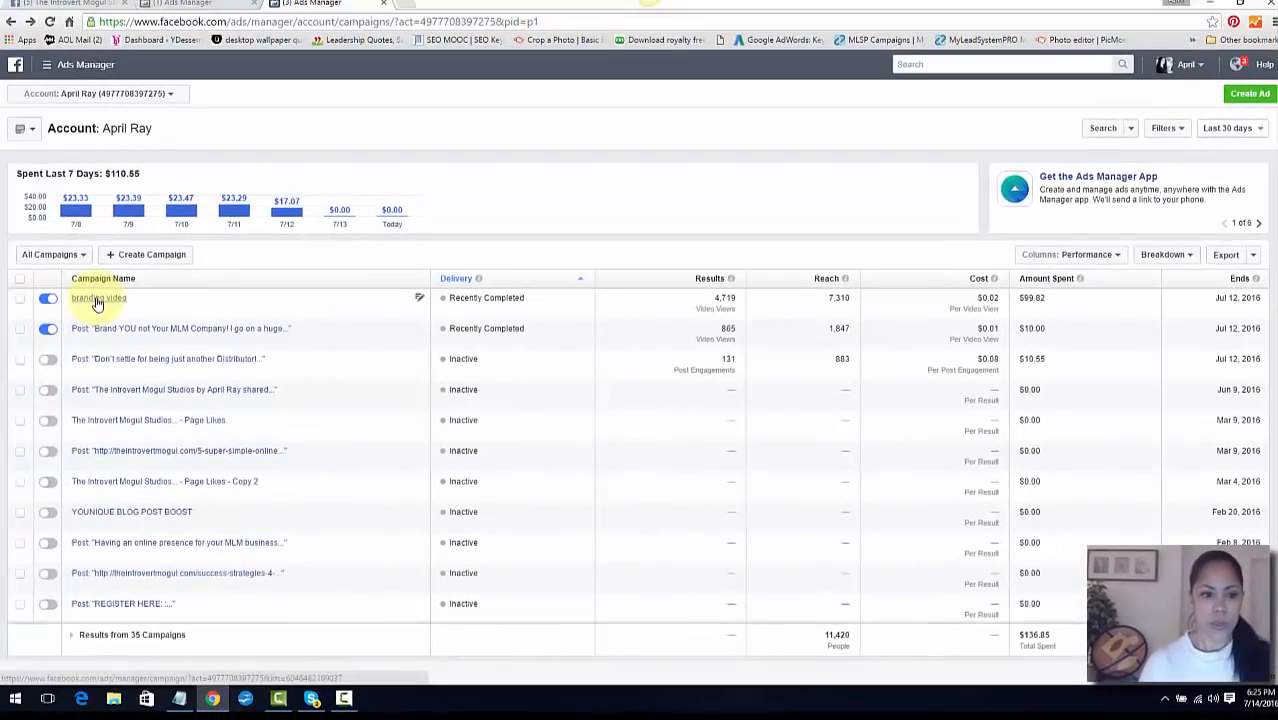
View the performance results of the branding video campaign and return to the business's Facebook page with its branding video post
left_click(97, 300)
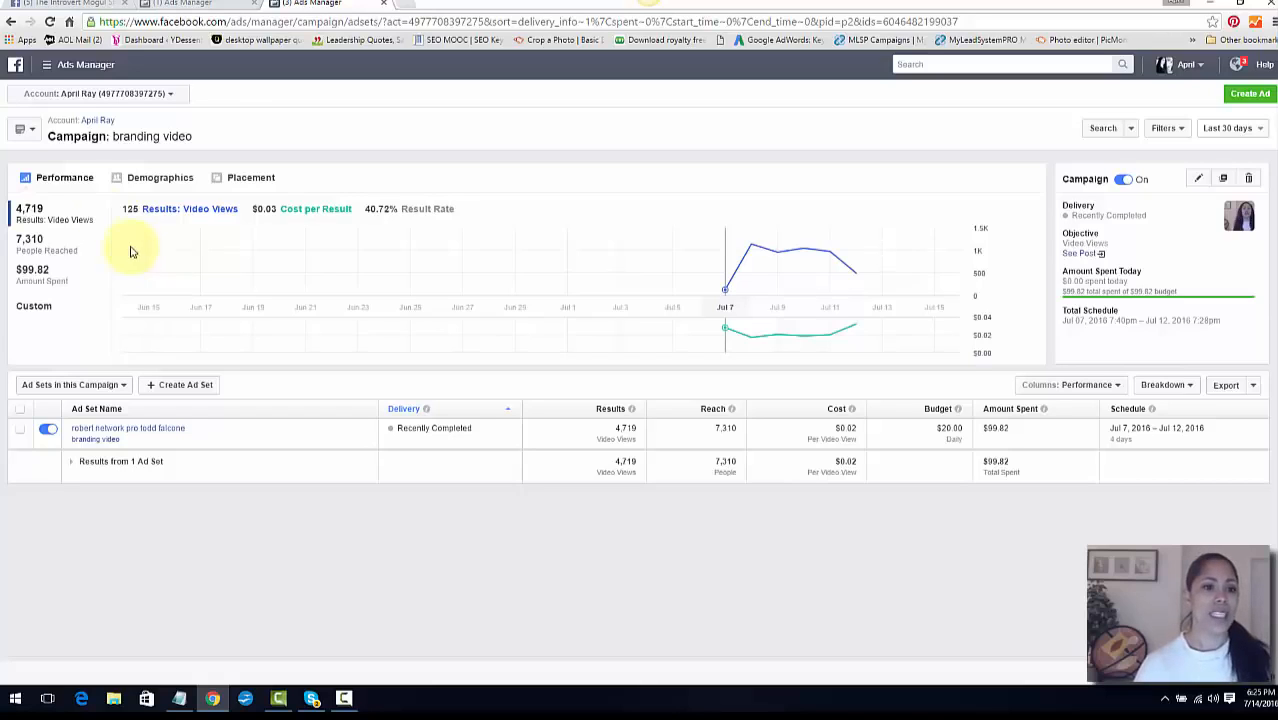
left_click(116, 700)
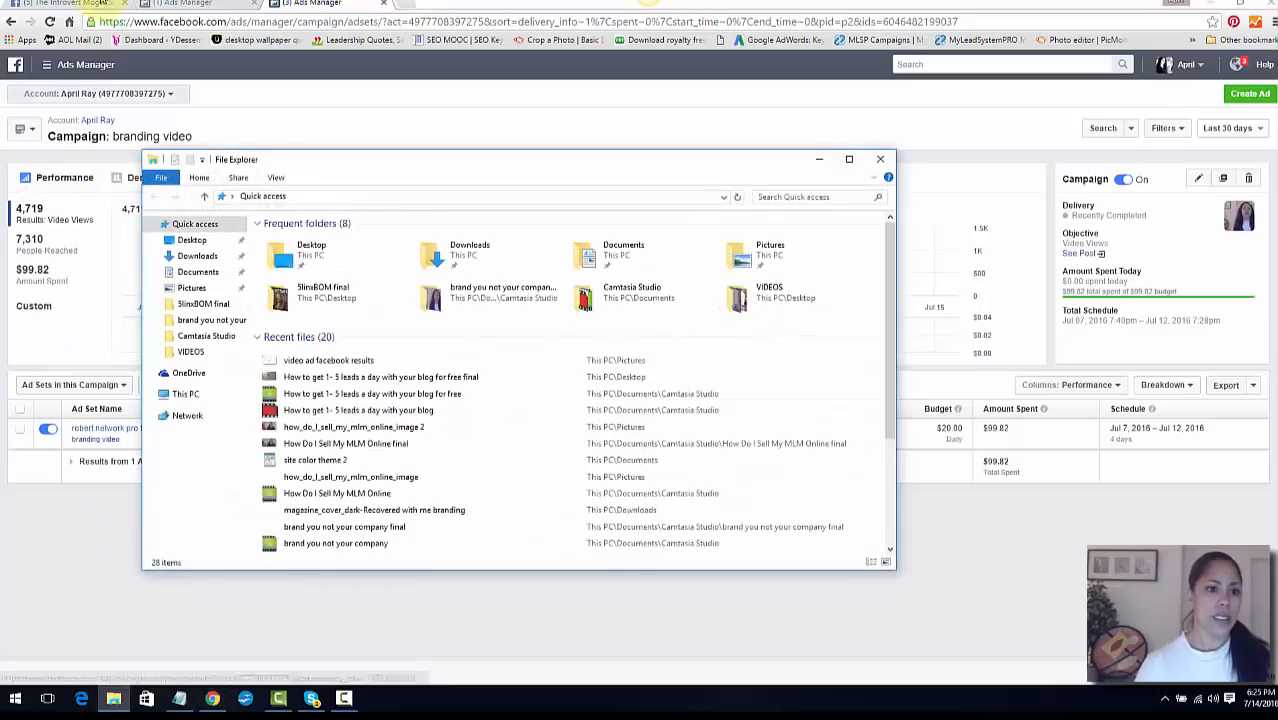
left_click(178, 6)
left_click(62, 4)
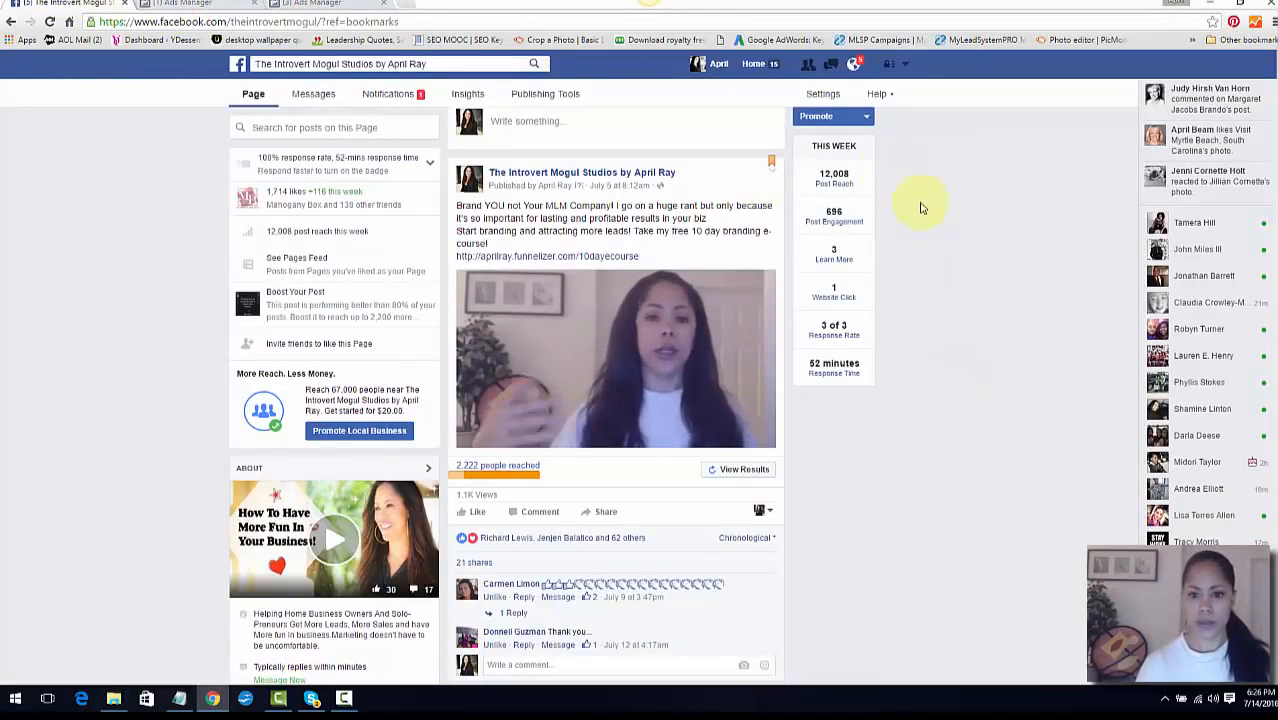
Read the full Road to SVP group post about the video views ad results, and return to the ad creation page
left_click(748, 66)
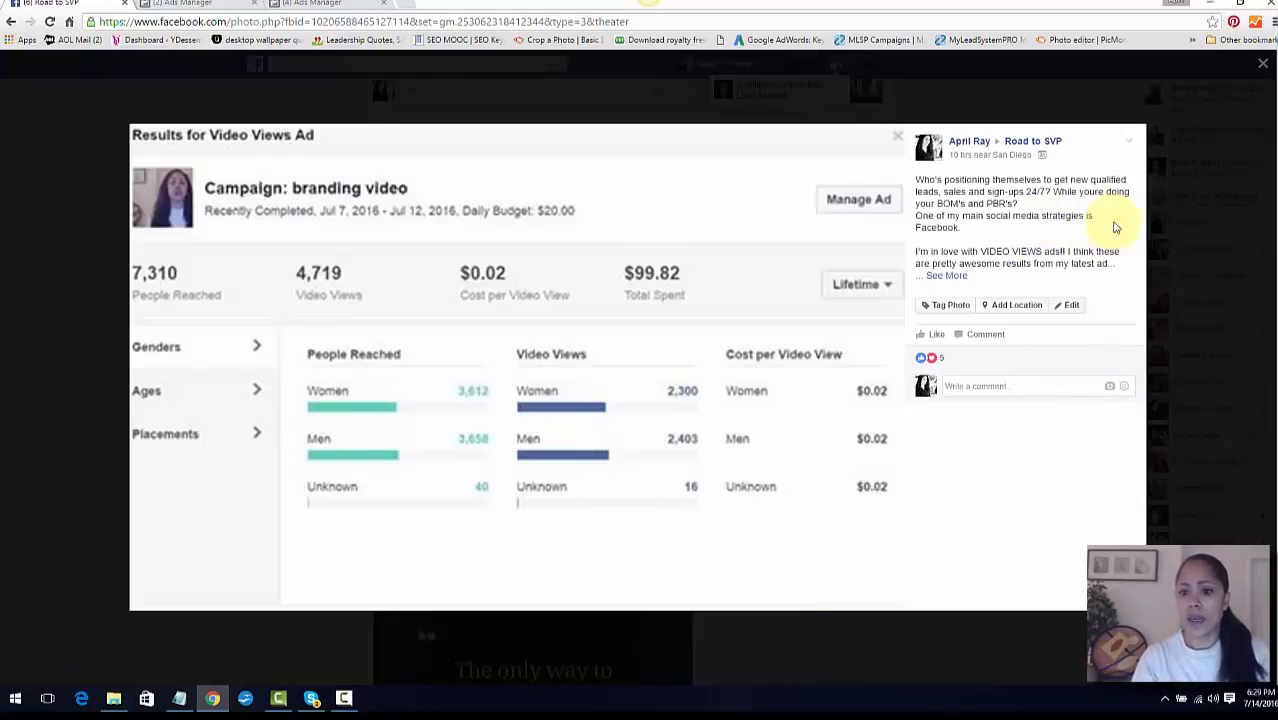
left_click(946, 277)
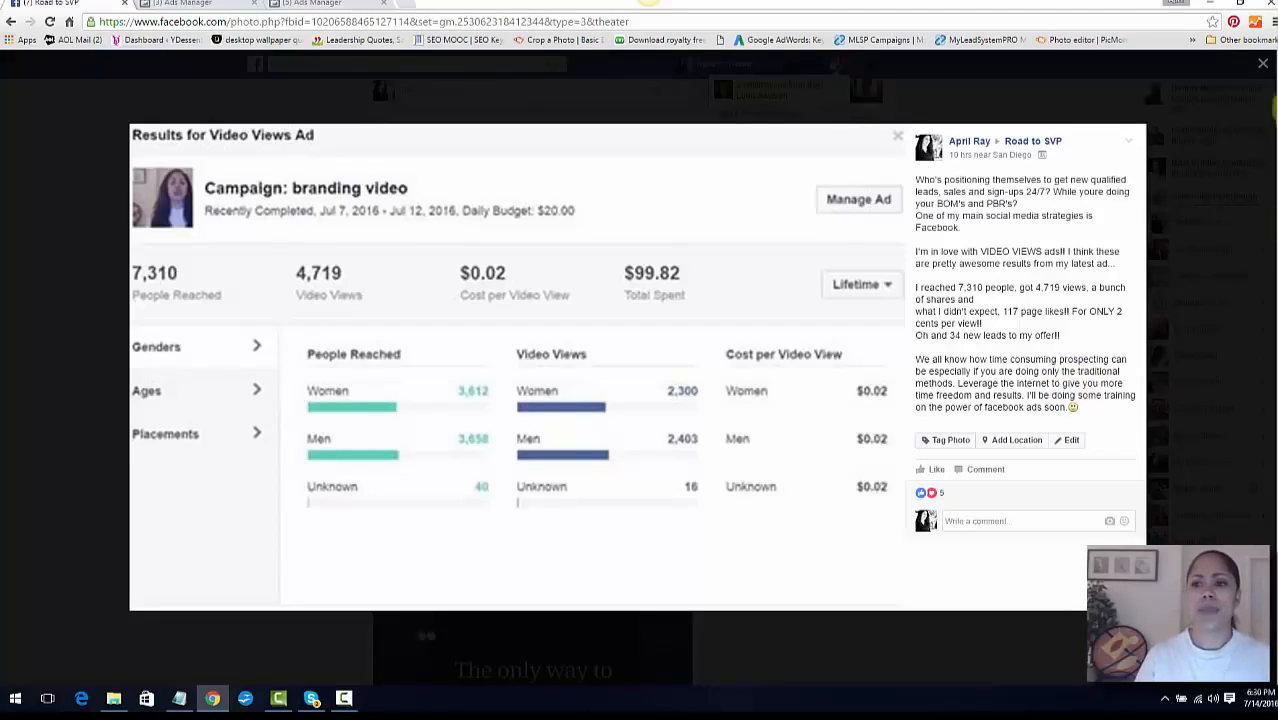
left_click(1263, 65)
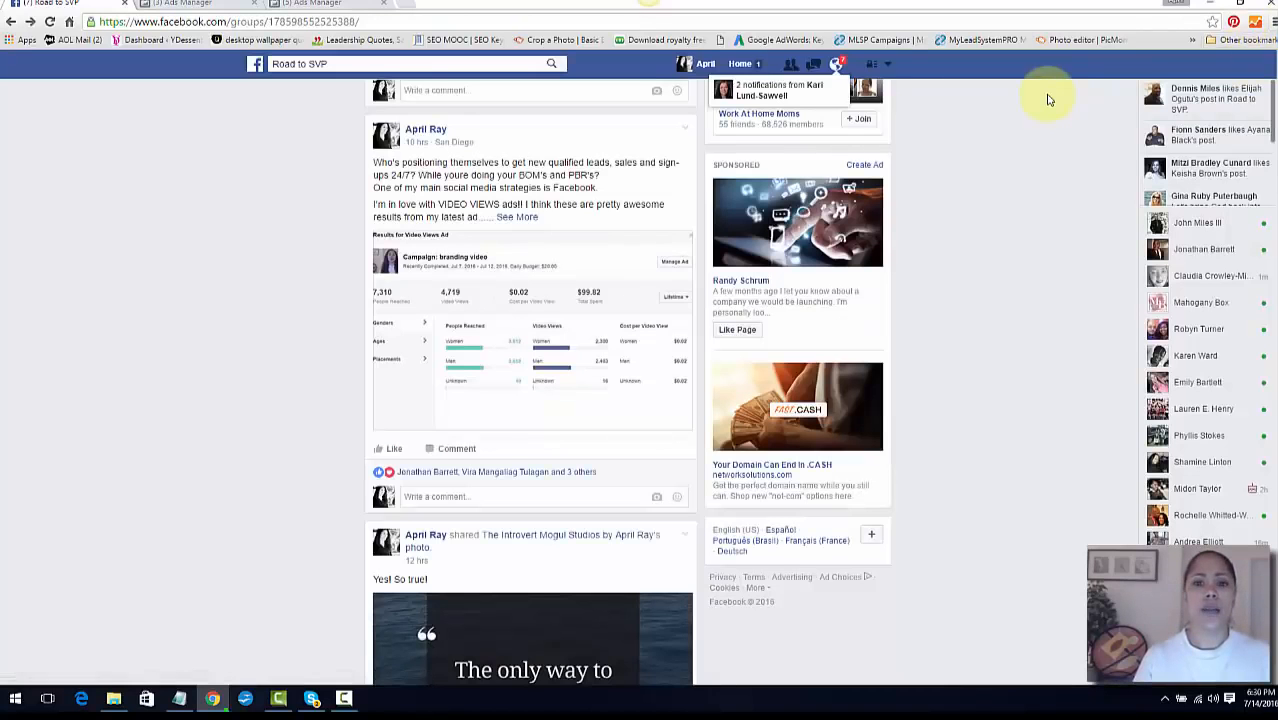
left_click(186, 5)
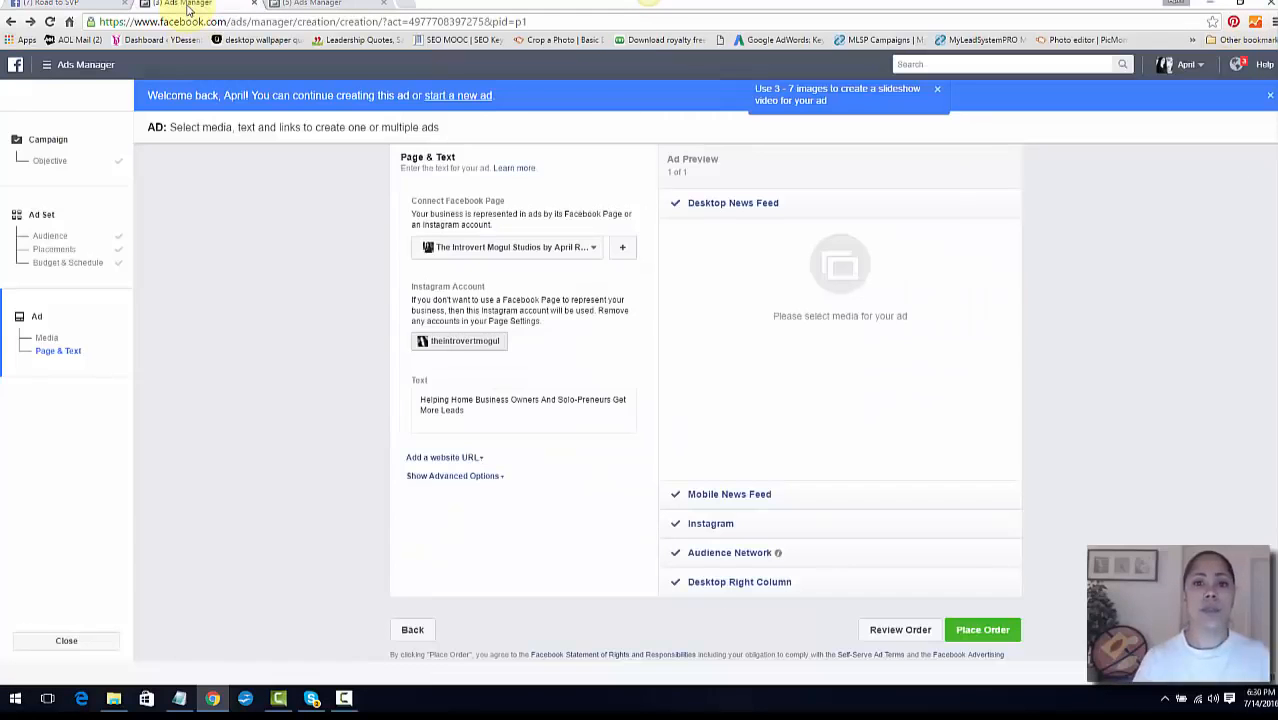